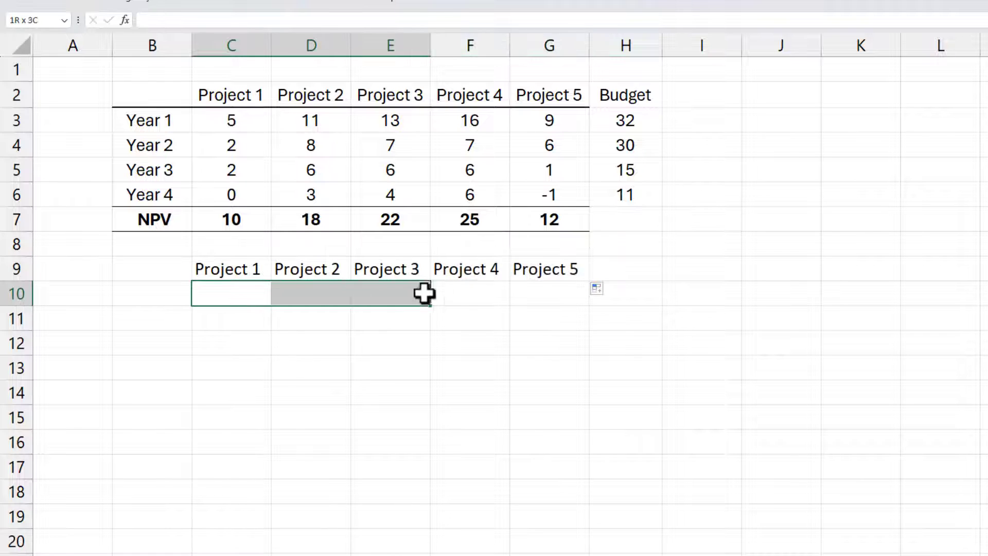
Step: Fill cells C10:G10 with yellow and label the row "Selected?" in B10
right_click(538, 292)
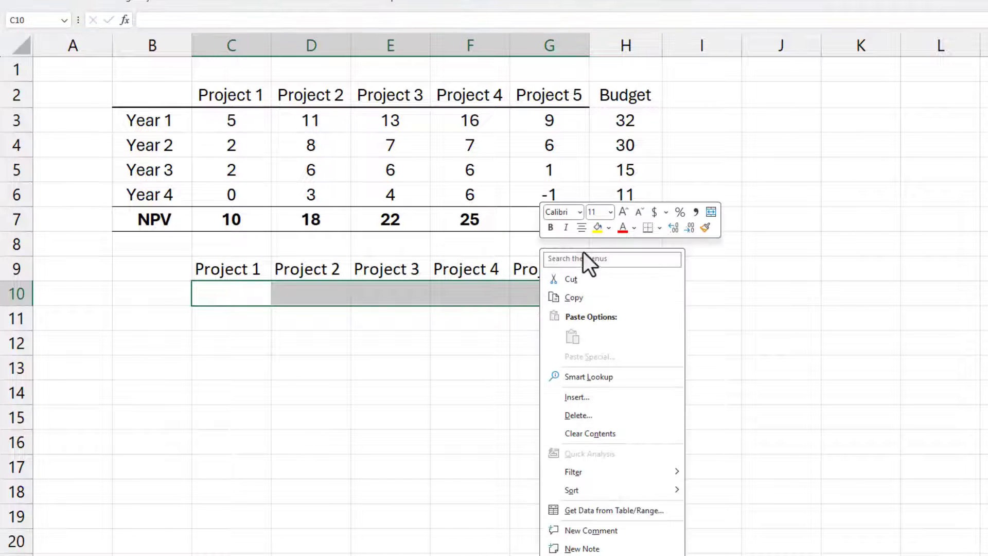
left_click(598, 228)
left_click(135, 289)
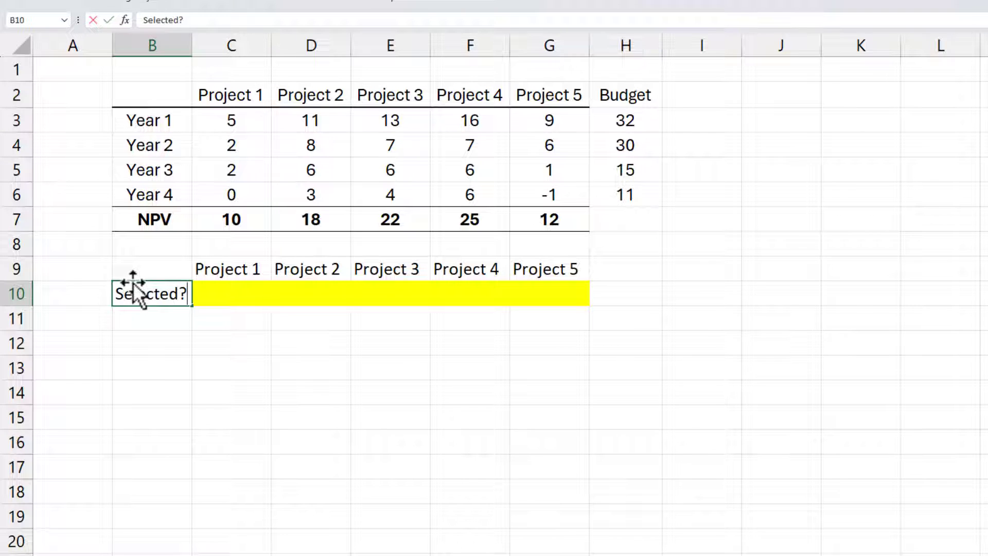
key("Return")
Step: Link B11 to the NPV label with =B7, extend the formula across to G11, and centre the row
type("=")
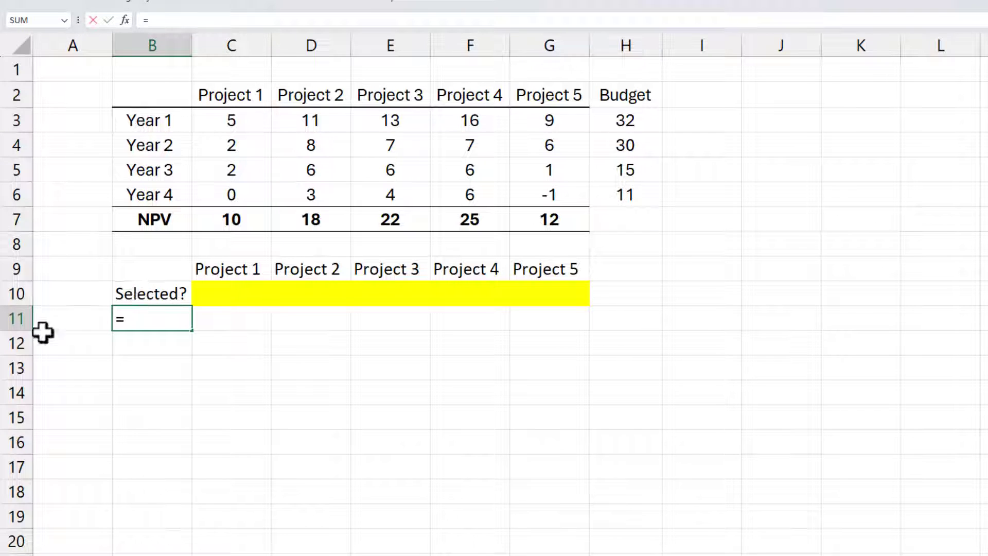
left_click(169, 218)
key("ctrl+Return")
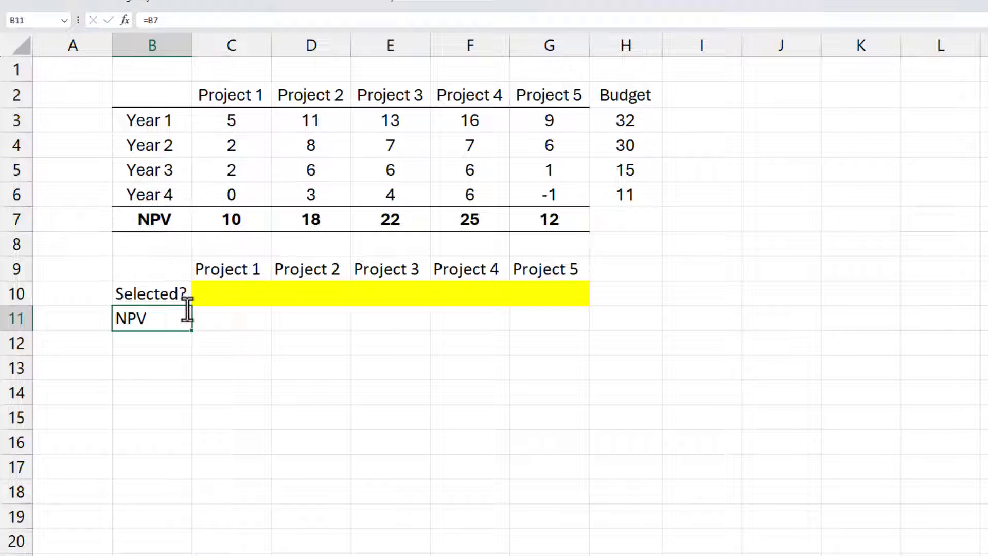
left_click_drag(194, 335, 598, 334)
right_click(574, 319)
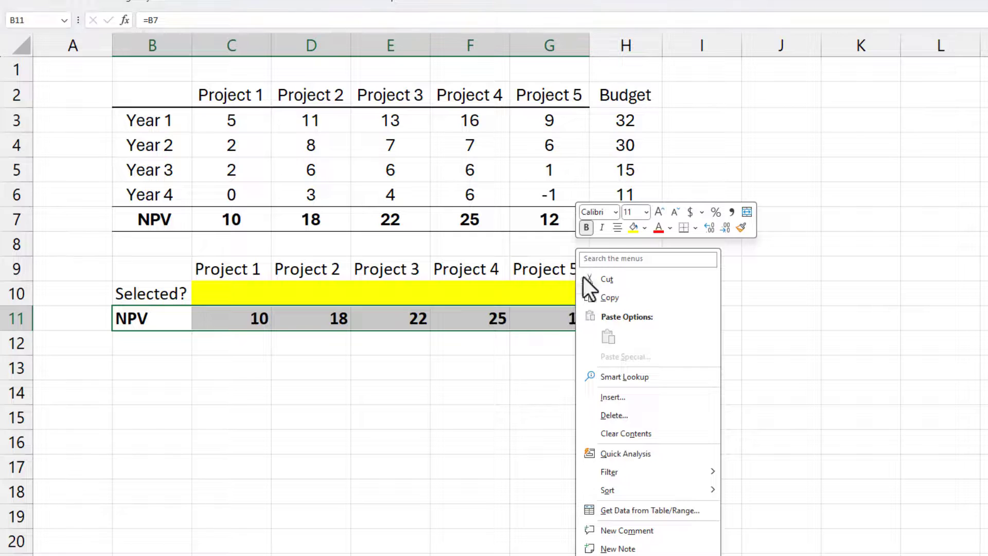
key("Escape")
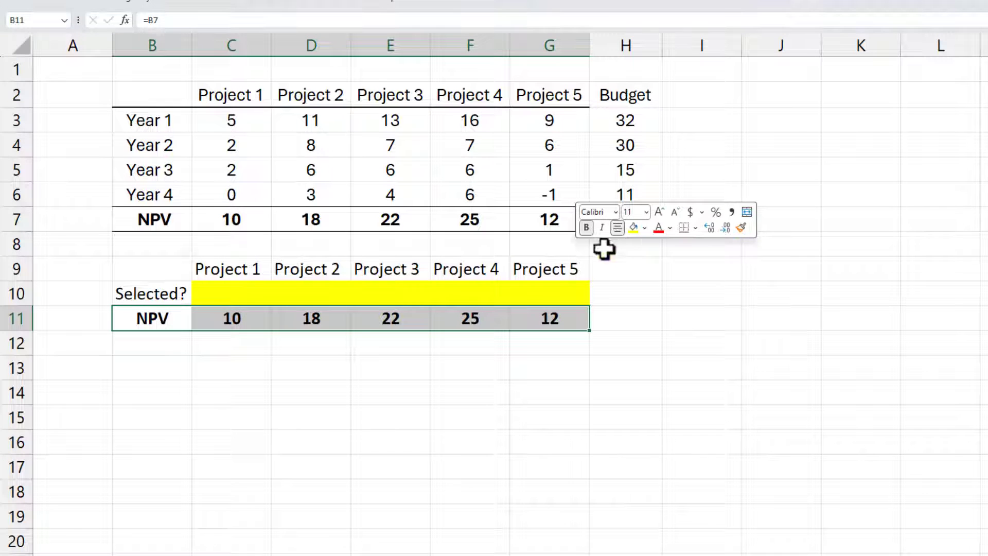
Step: Enter the labels Year 1 through Year 4 in cells B13:B16
left_click(154, 369)
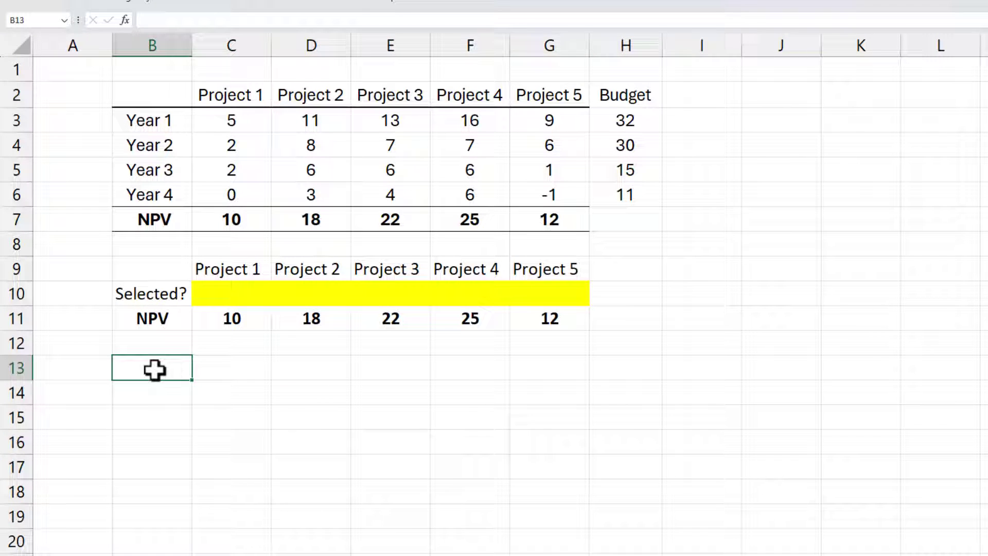
type("Year 1")
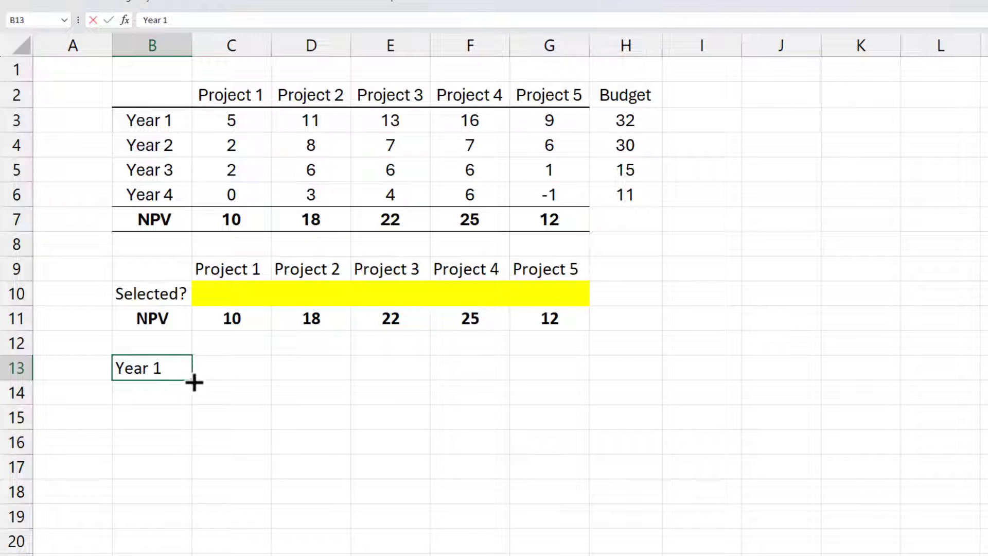
left_click_drag(194, 381, 192, 454)
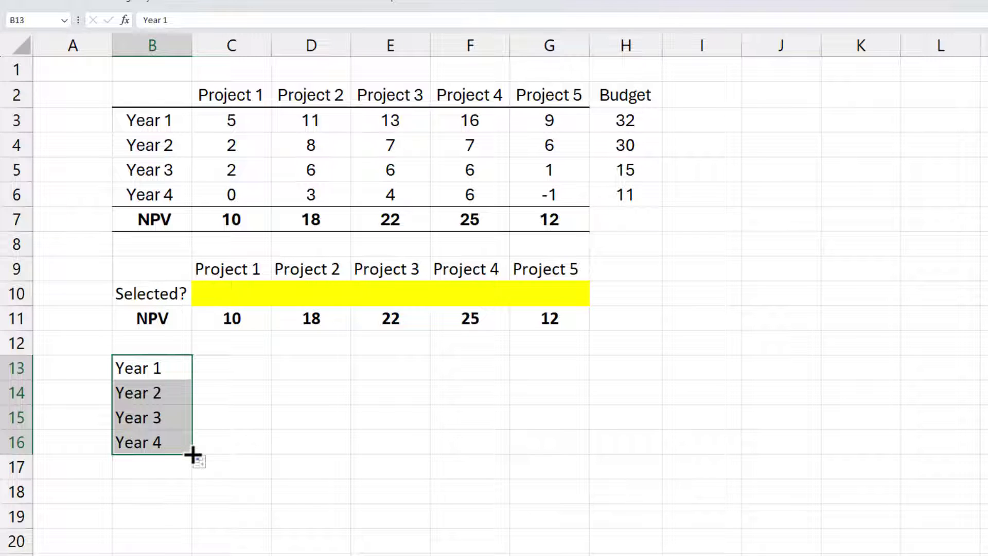
Step: Enter the cumulative cost formula =SUM(C$3:C3) in C13 for Project 1's first year
left_click(230, 367)
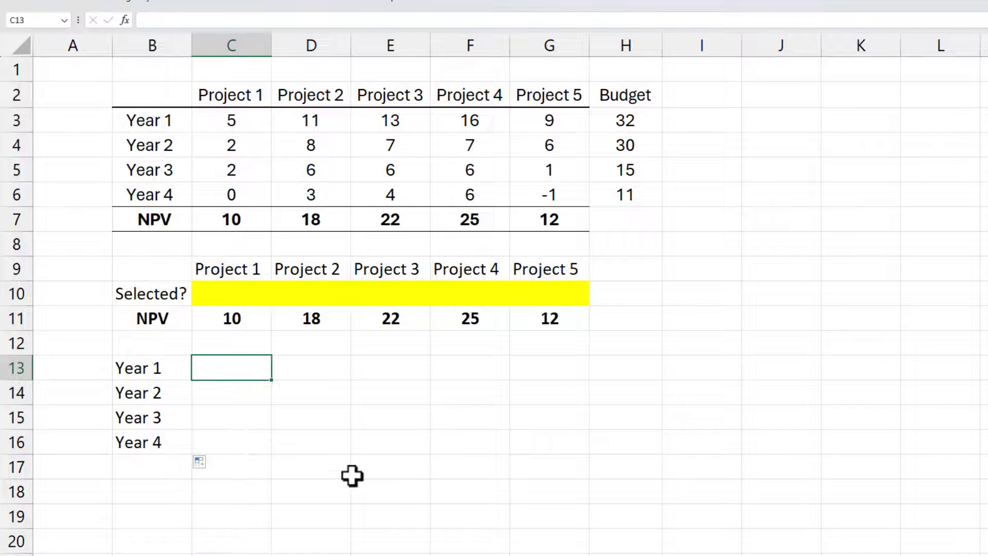
type("=SUM(")
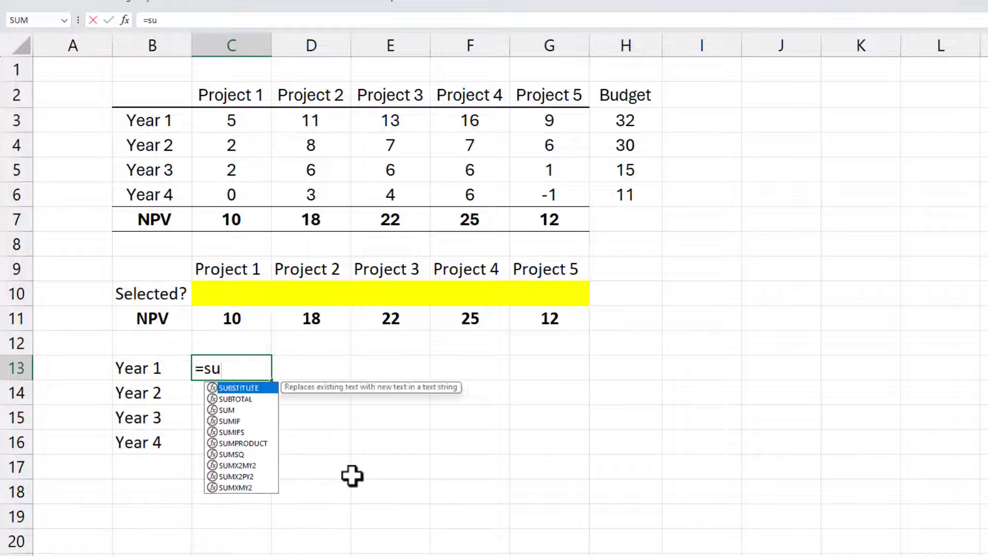
left_click(257, 124)
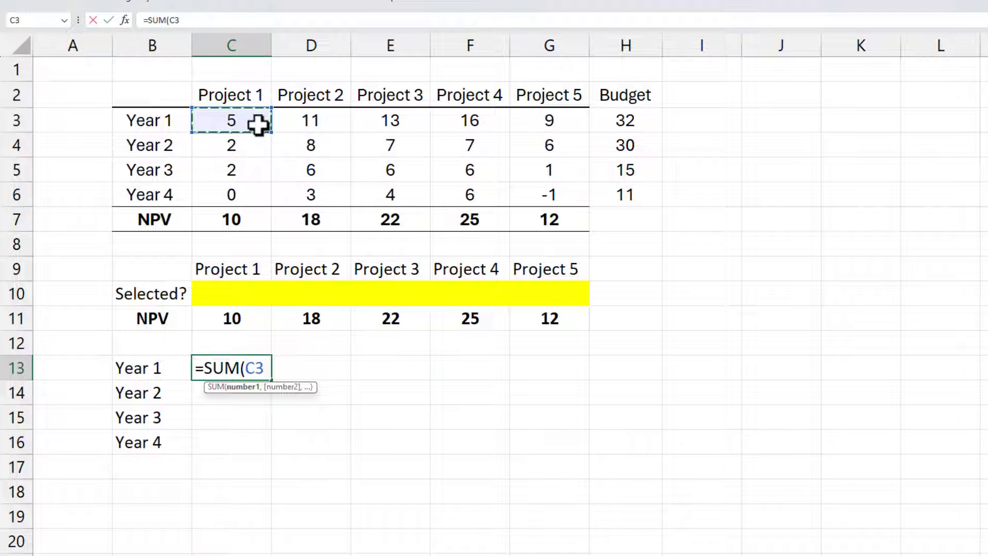
type(":")
type(")")
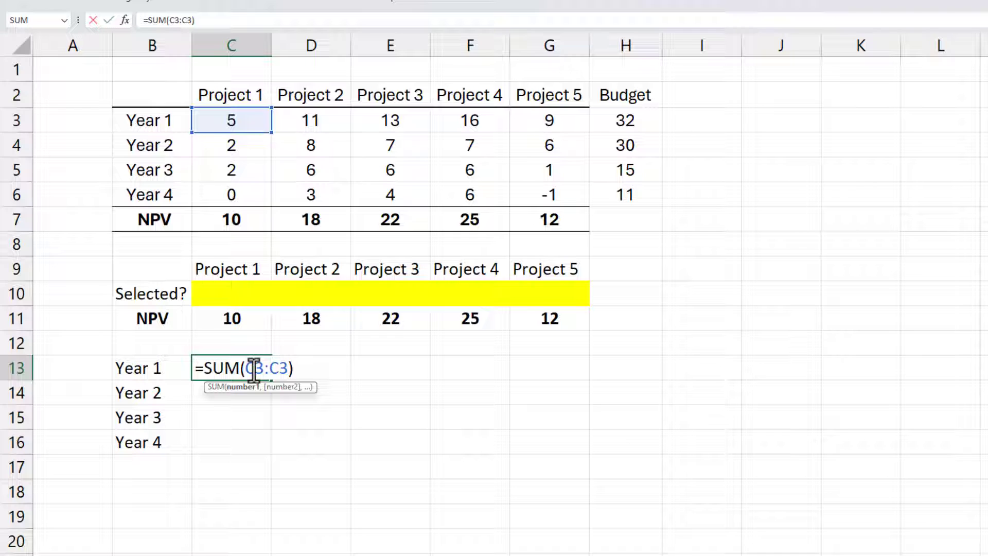
left_click(254, 368)
type("$")
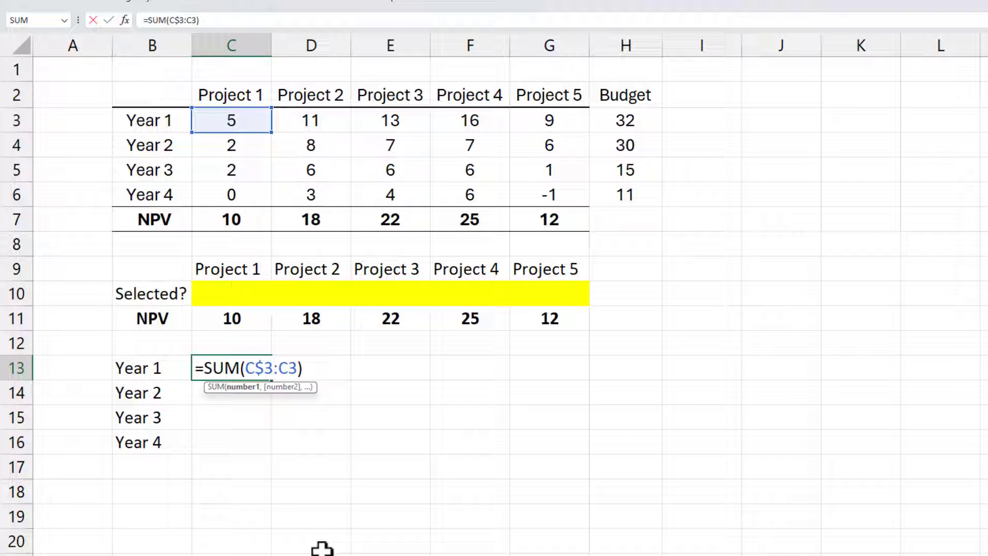
key("Return")
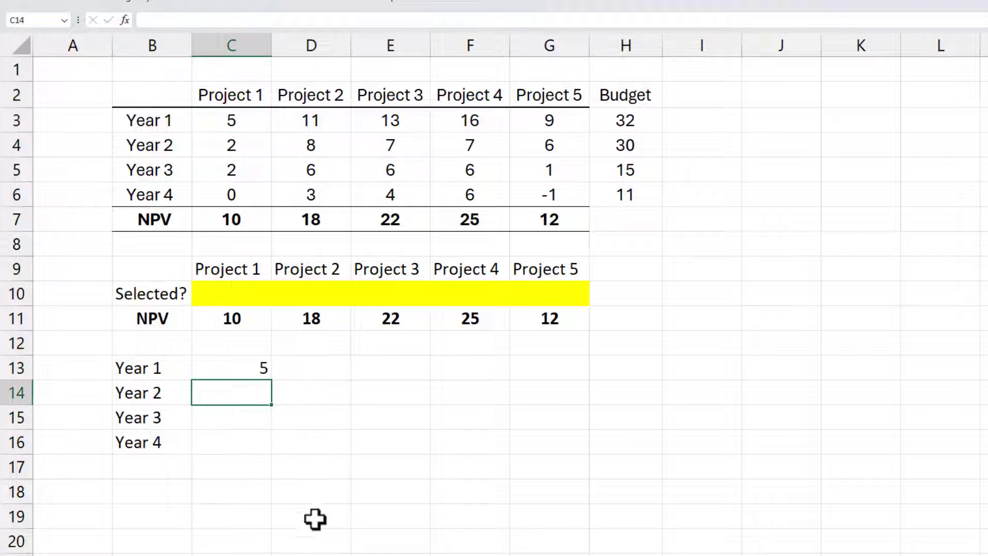
Step: Extend the cumulative formula from C13 across C13:H16, and move the cumulative budget figures from H13:H16 to J13:J16
left_click(268, 369)
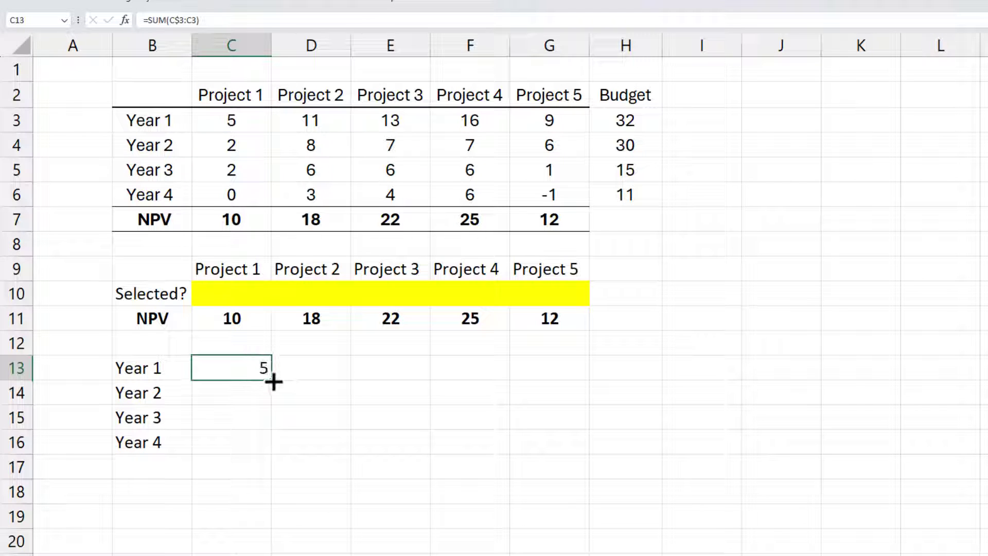
left_click_drag(272, 382, 272, 455)
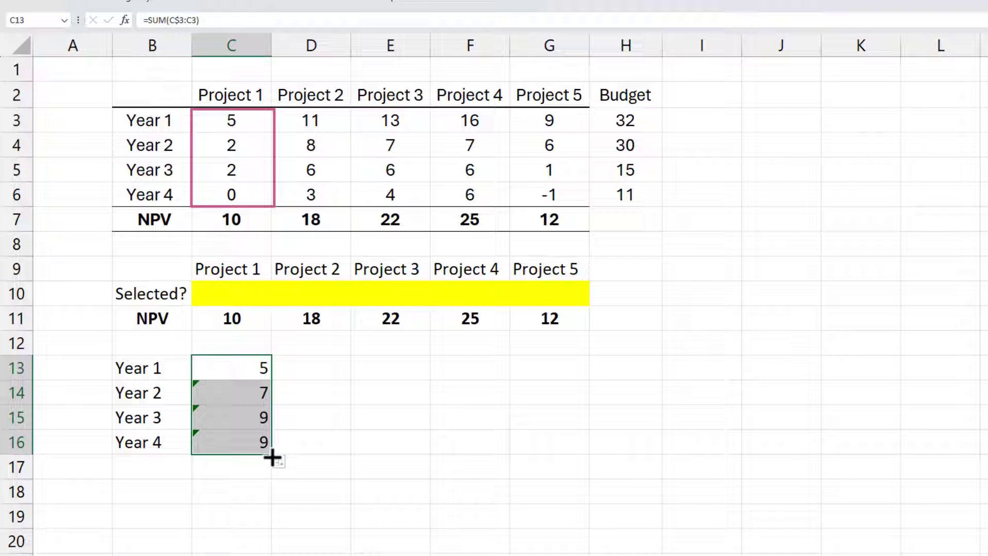
left_click_drag(272, 457, 672, 450)
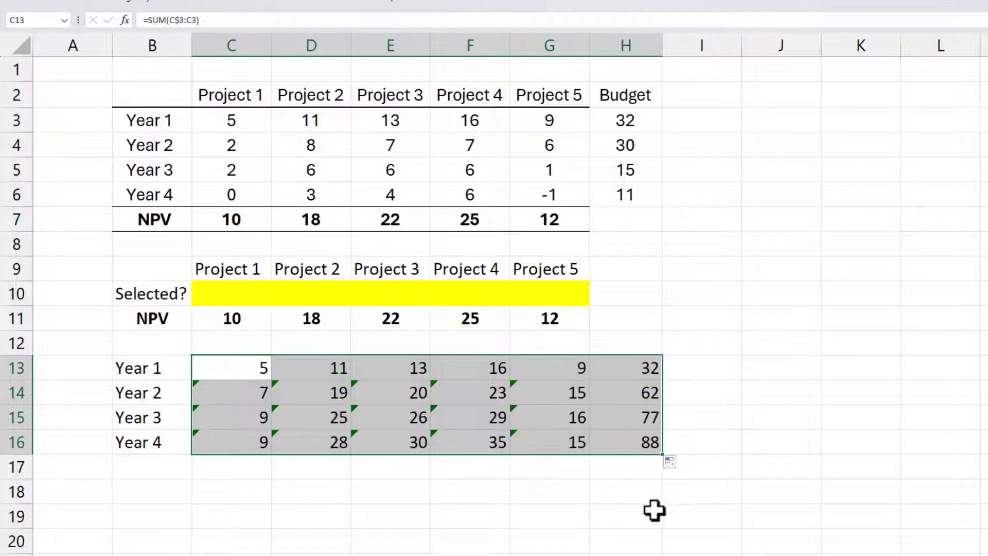
mouse_move(646, 366)
left_mouse_down()
mouse_move(643, 436)
mouse_move(766, 424)
left_mouse_up()
Step: Add the constraint row "Prj 1 & 2" in row 17 with coefficients -1 for Project 1 and 1 for Project 2
left_click(157, 469)
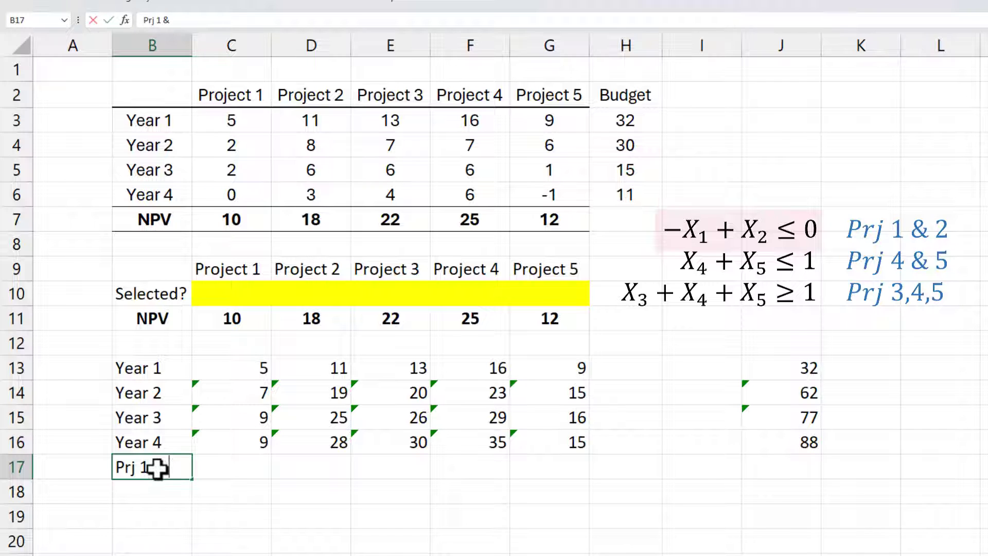
key("Tab")
type("-")
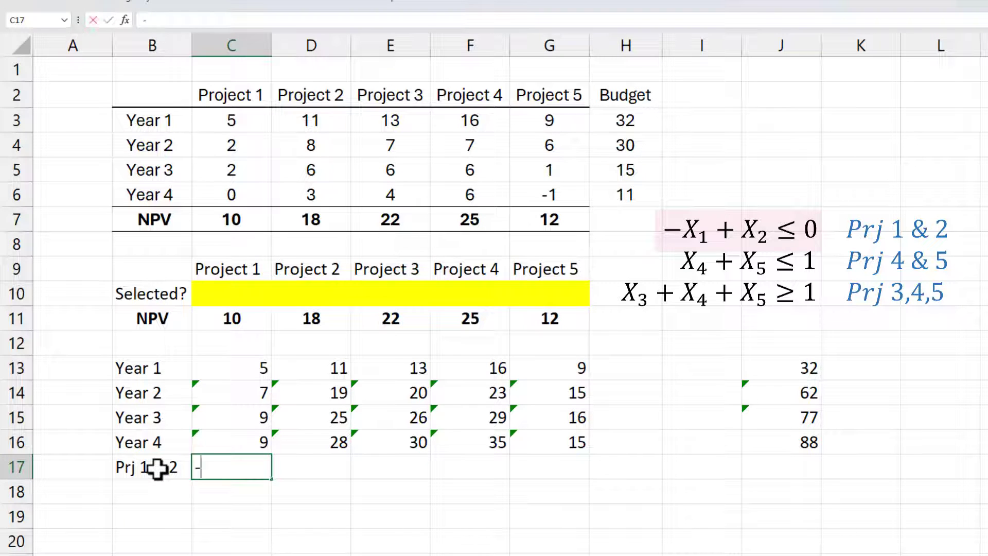
type("1")
key("Tab")
type("1")
key("Return")
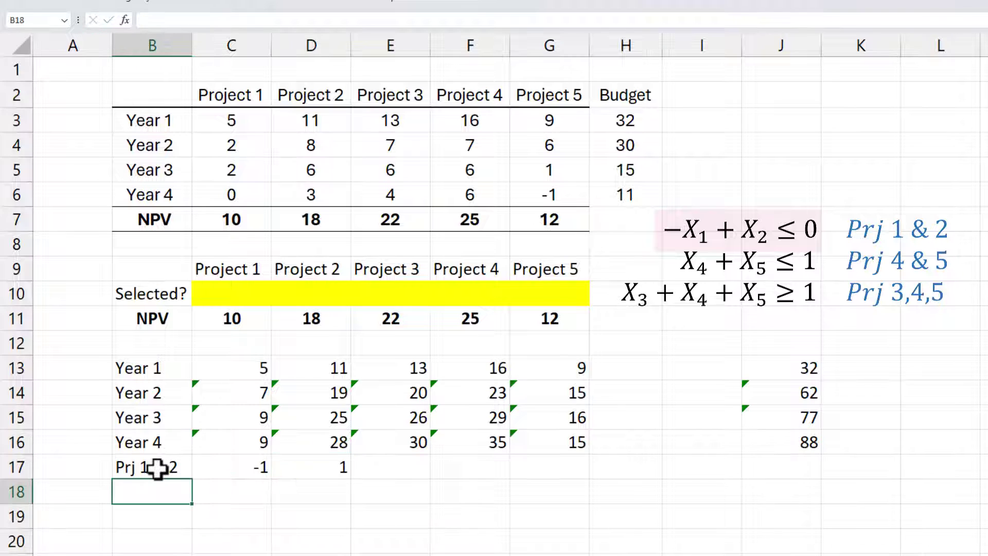
Step: Add the constraint row "Prj 4 & 5" in row 18 with a coefficient of 1 for both Project 4 and Project 5
type("Prj 4 & 5")
key("Tab")
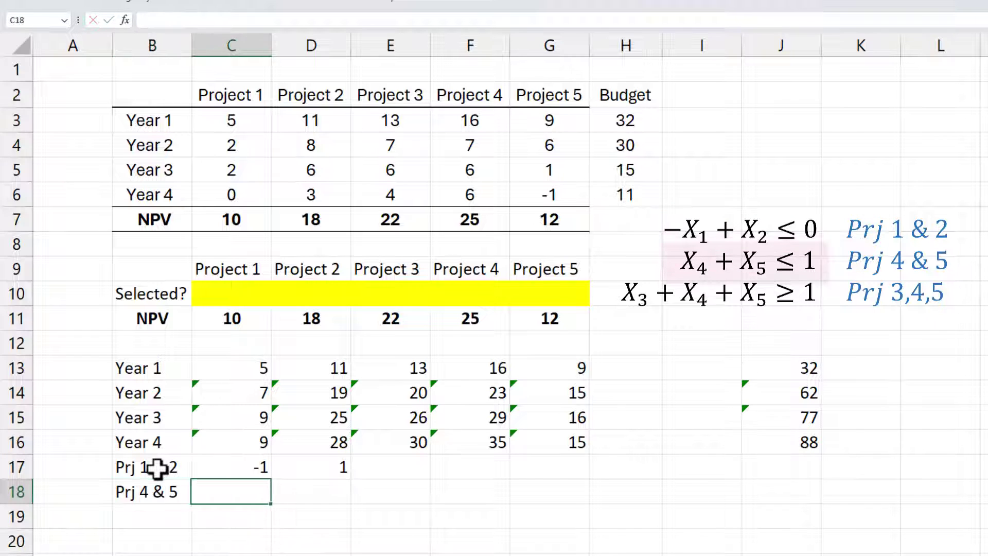
key("Tab")
key("Tab")
key("Tab")
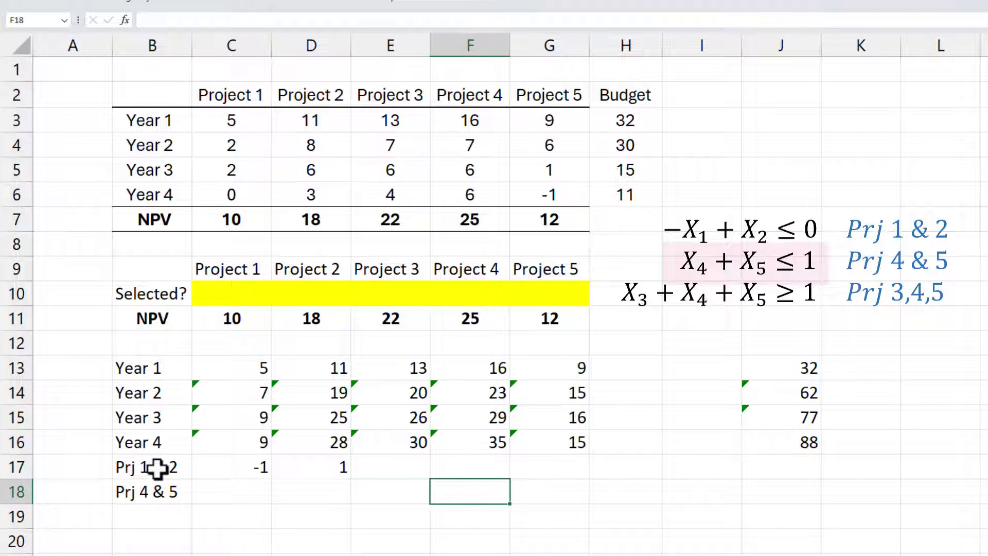
type("1")
key("Tab")
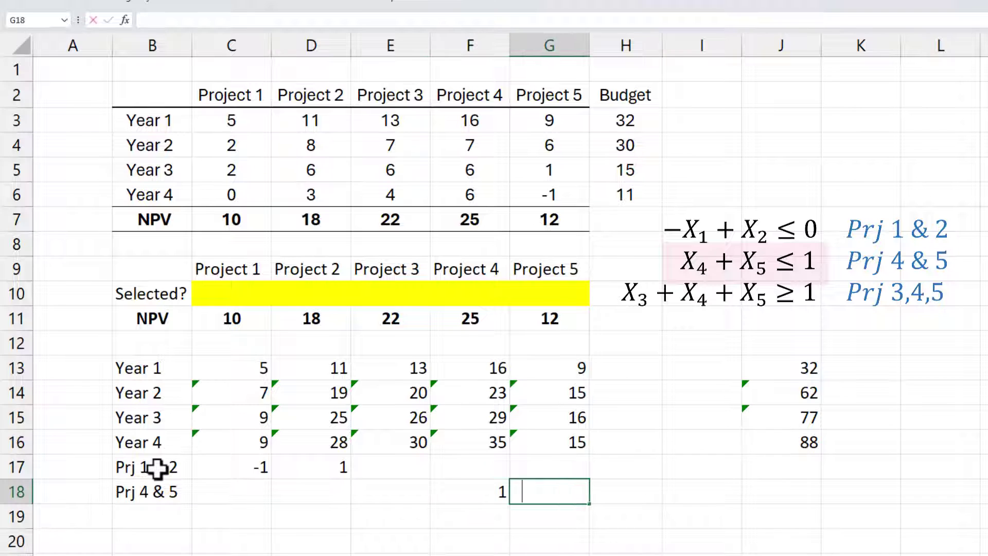
type("1")
key("Return")
Step: Add the constraint row "Prj 3, 4, 5" in row 19 with a coefficient of 1 for each of Projects 3, 4 and 5
type("Prj 3,")
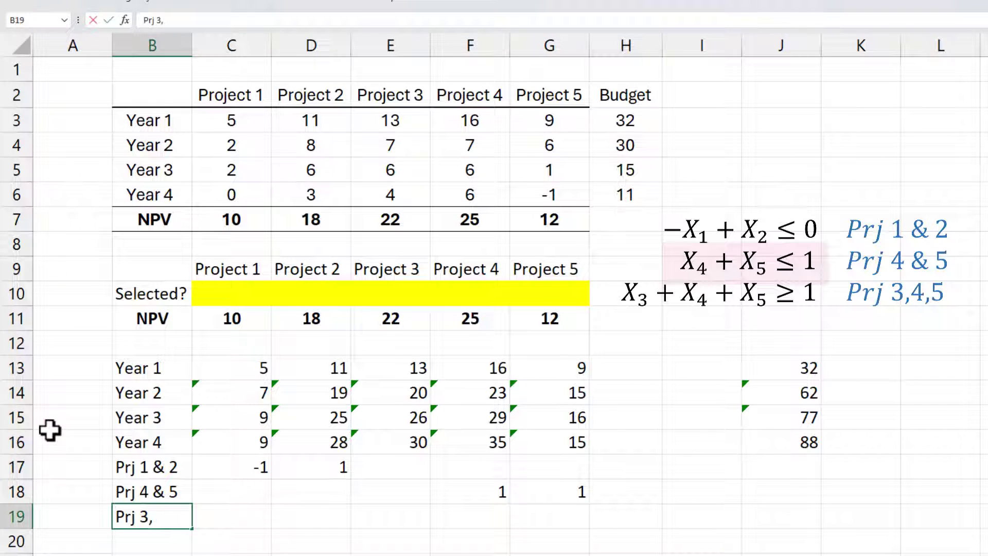
type(" 4, 5")
key("Tab")
key("Tab")
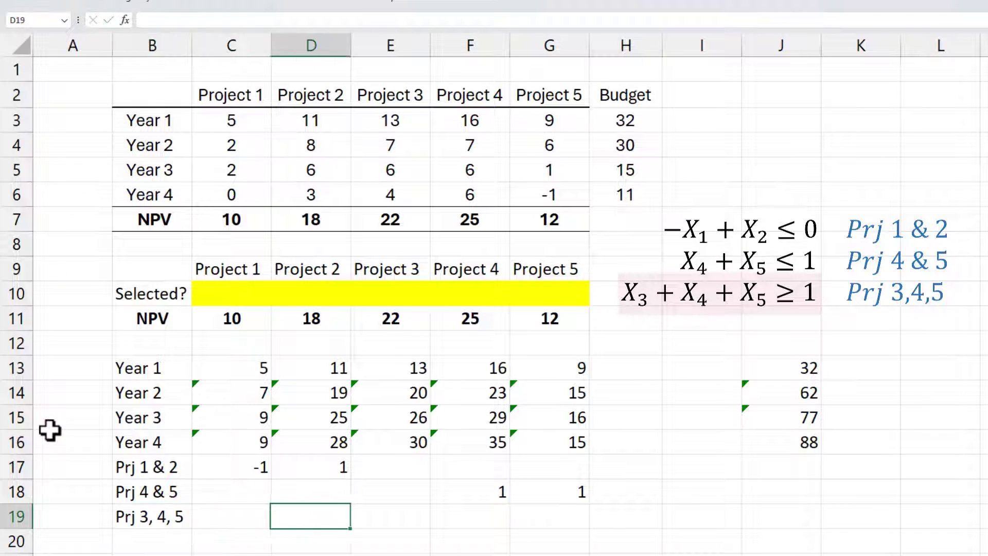
key("Tab")
type("1")
key("Tab")
type("1")
key("Tab")
type("1")
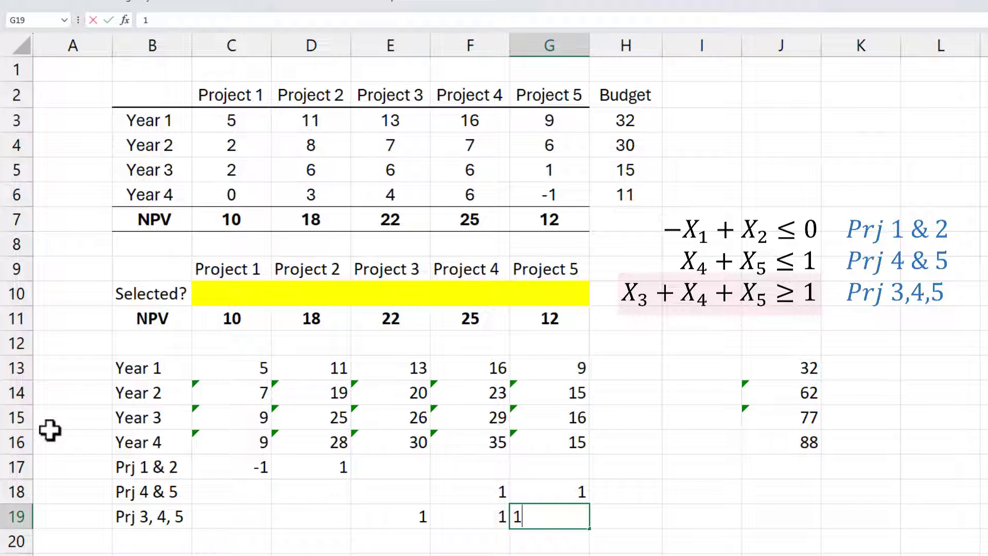
key("Tab")
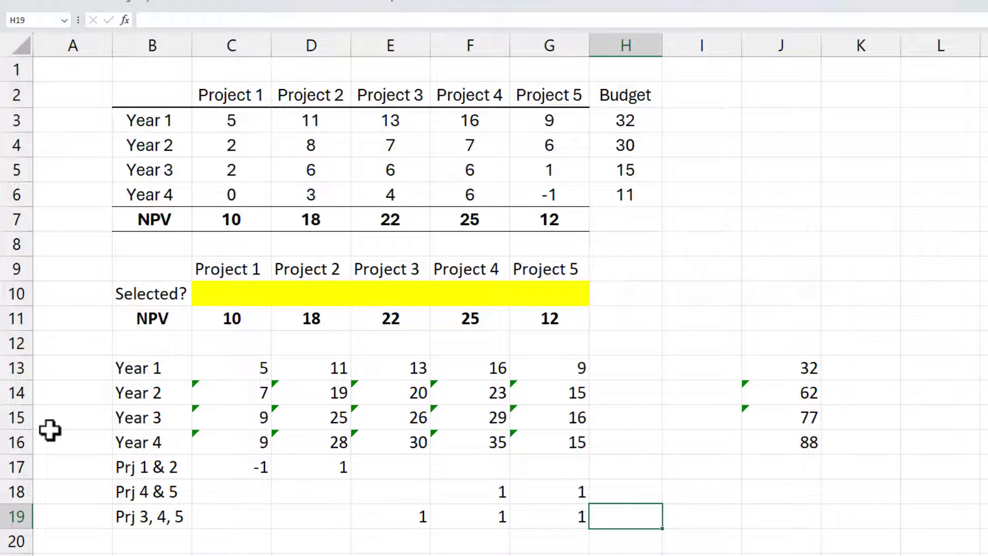
Step: Calculate the total NPV of the selected projects in H11 with =SUMPRODUCT(C11:G11,C10:G10)
left_click(632, 318)
type("=")
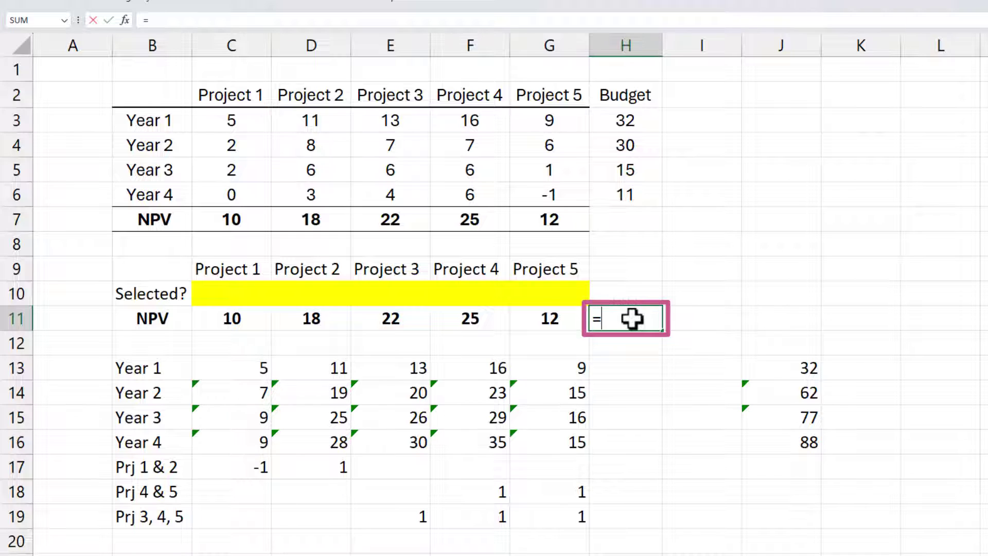
type("sump")
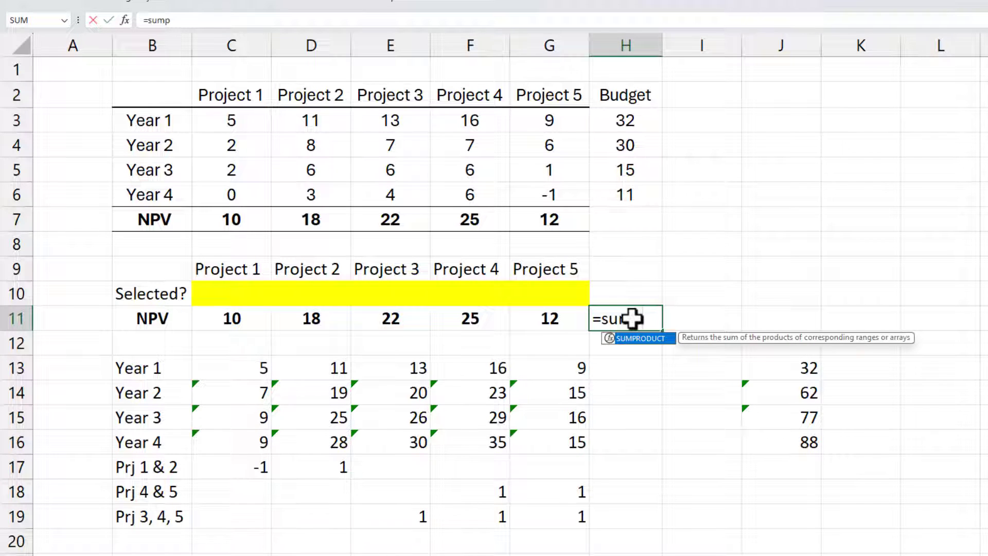
key("Tab")
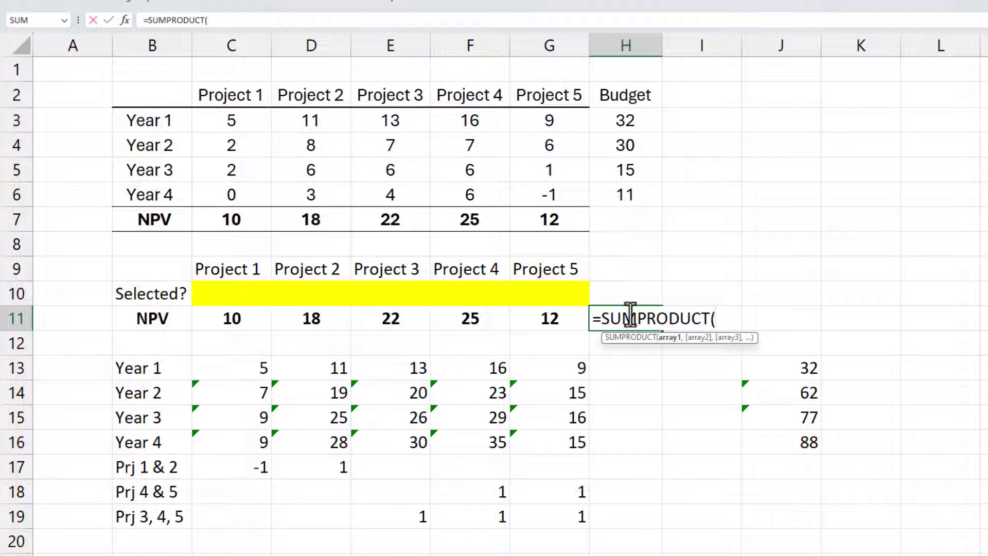
left_click_drag(236, 318, 539, 319)
type(",")
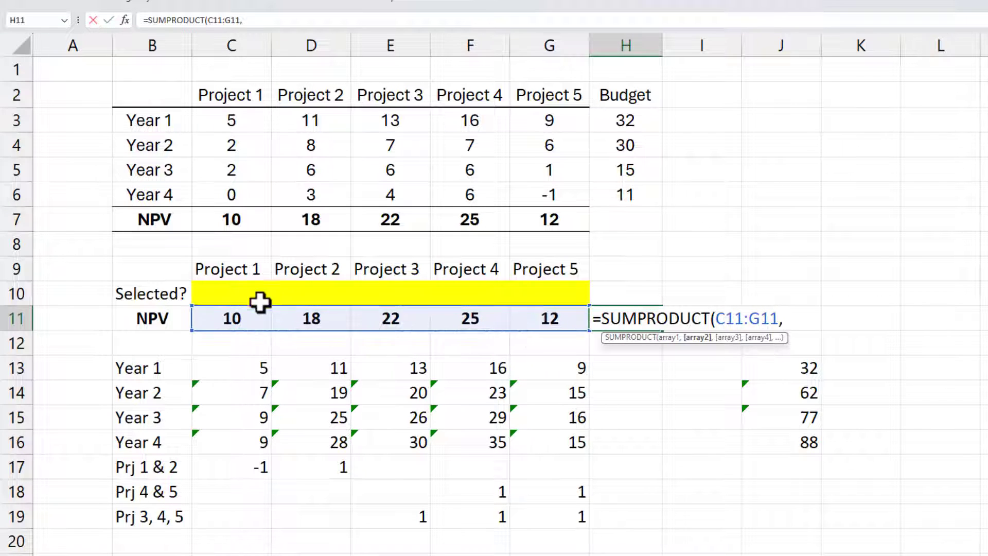
left_click_drag(209, 292, 525, 292)
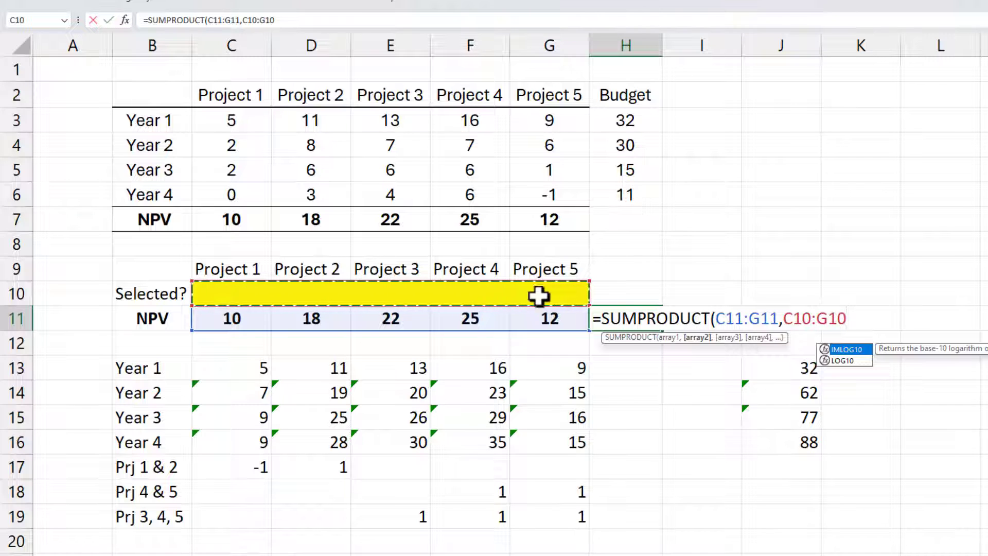
key("Return")
Step: Shade the total NPV cell H11 light green
right_click(636, 318)
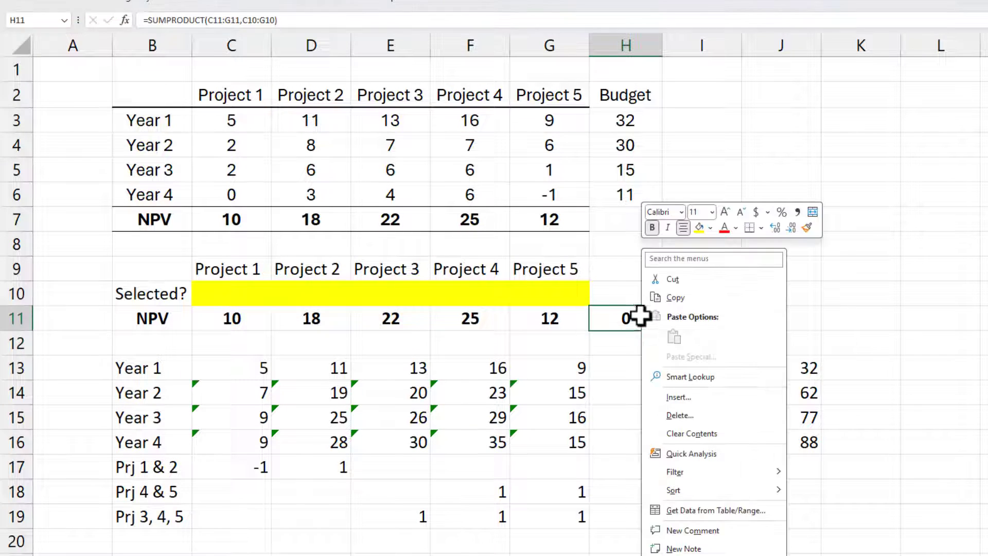
left_click(711, 227)
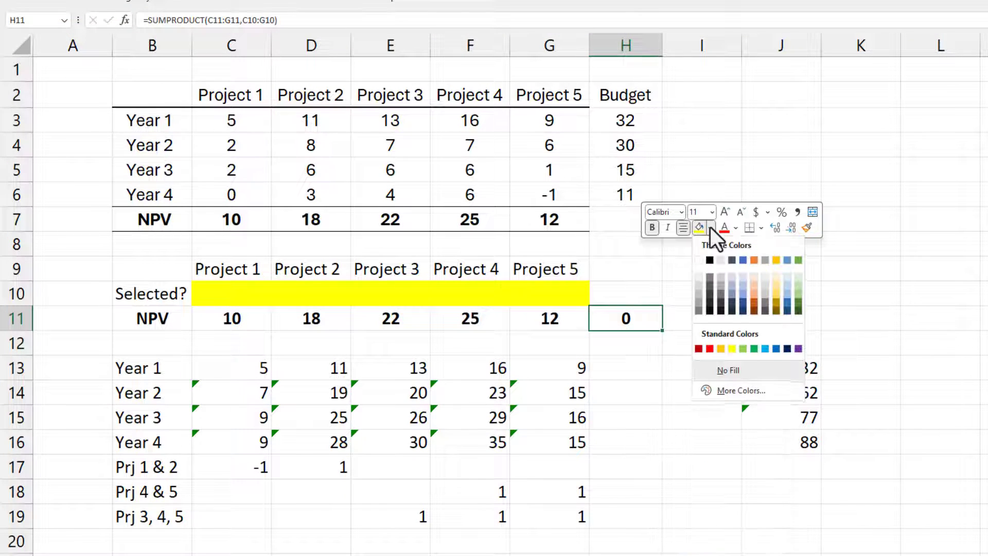
left_click(799, 288)
Step: Calculate the Year 1 constraint total in H13 with =SUMPRODUCT(C13:G13,$C$10:$G$10)
left_click(636, 368)
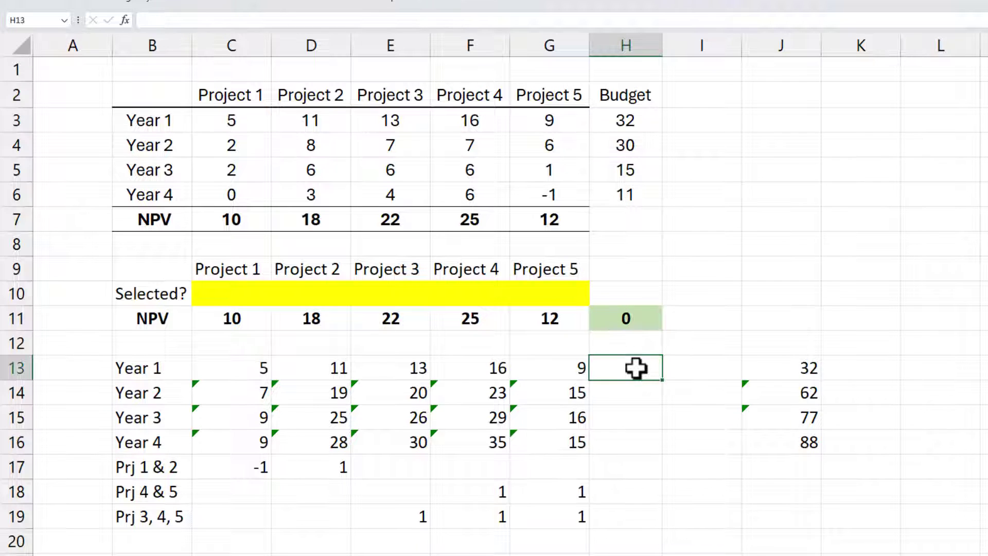
type("=sump")
key("Tab")
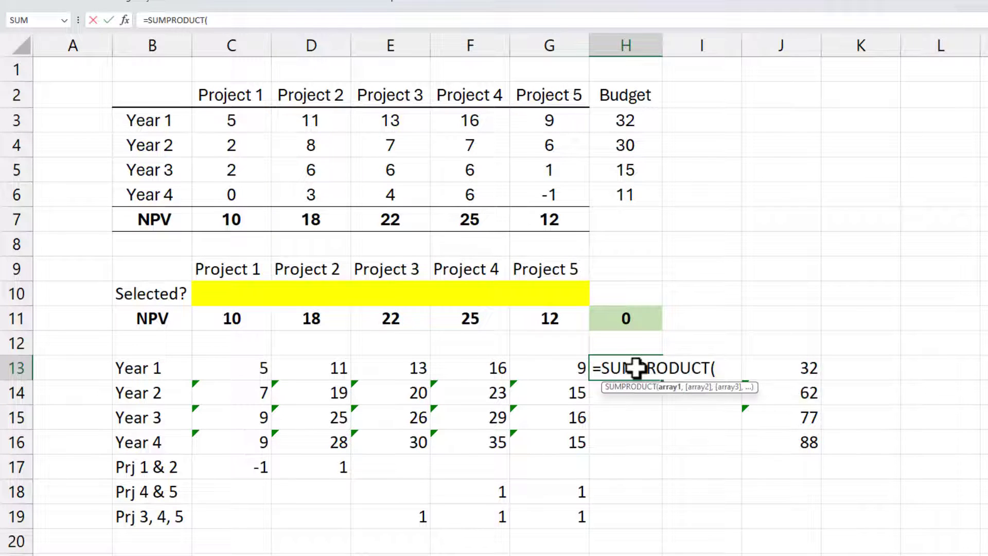
left_click_drag(245, 368, 536, 368)
type(",")
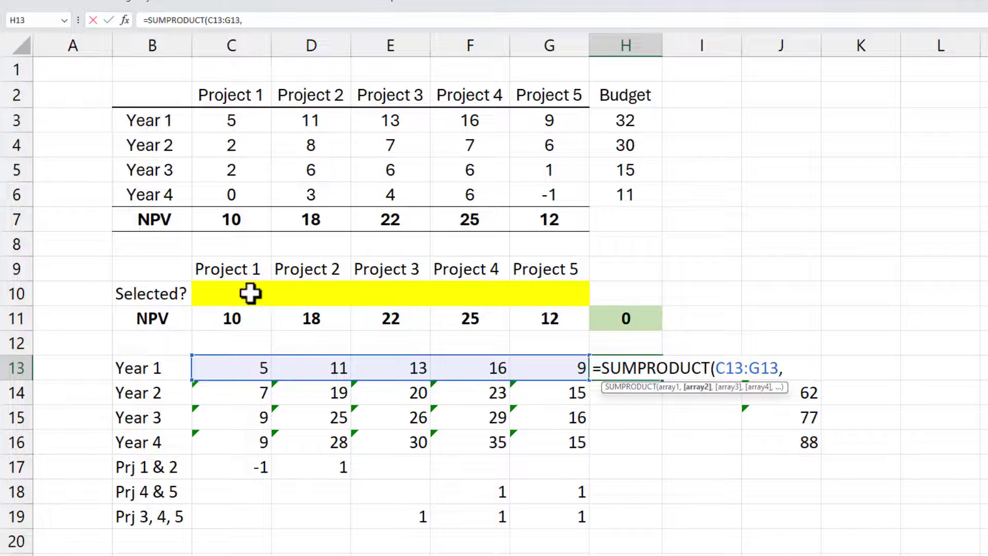
left_click_drag(236, 294, 568, 302)
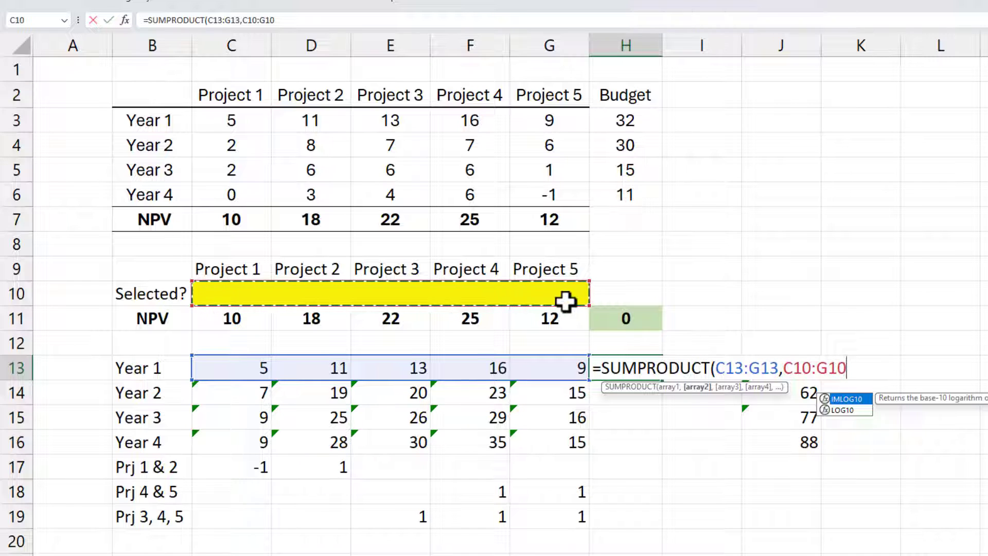
key("F4")
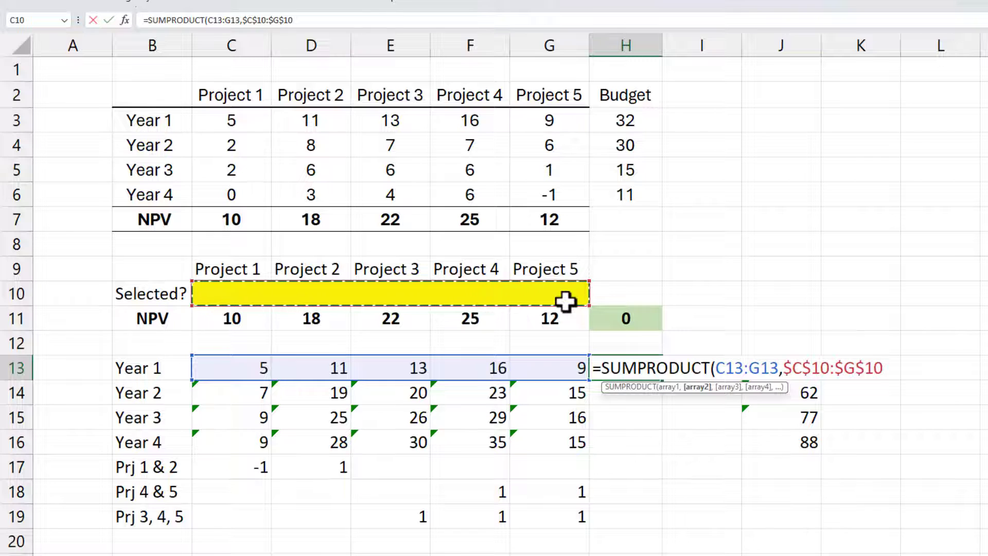
key("Return")
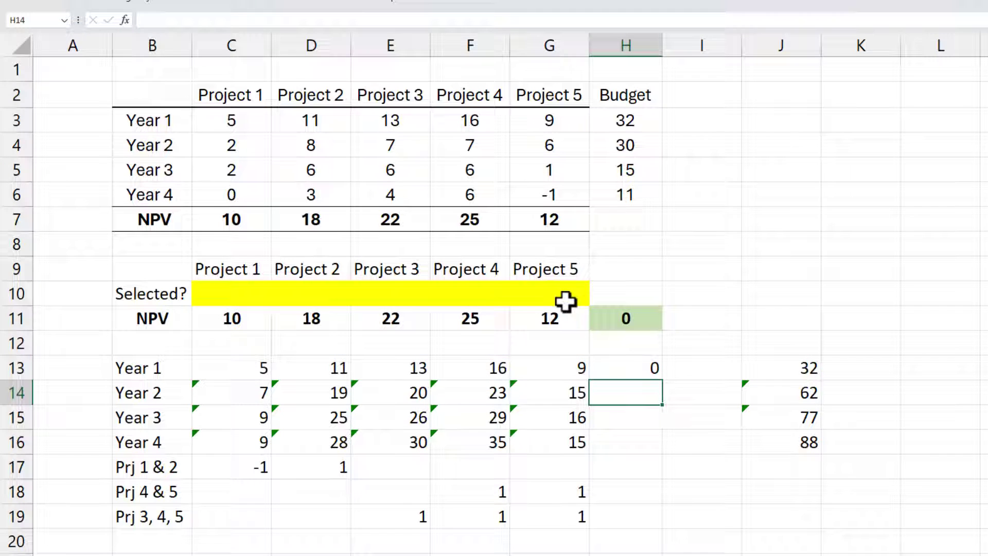
Step: Copy the H13 formula down through H19, shade H13:H19 light blue and check the formula in H19
left_click(657, 369)
left_click_drag(663, 382, 657, 527)
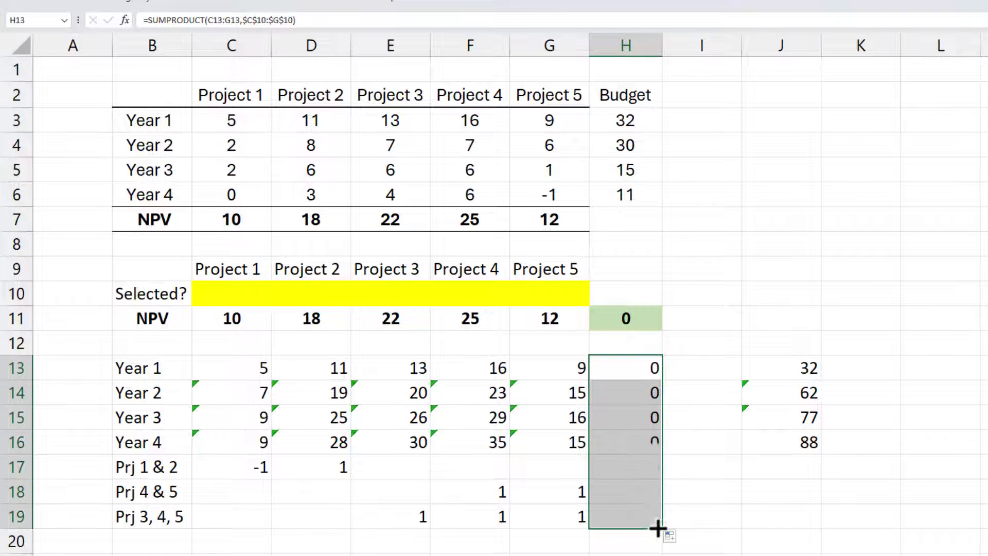
right_click(641, 452)
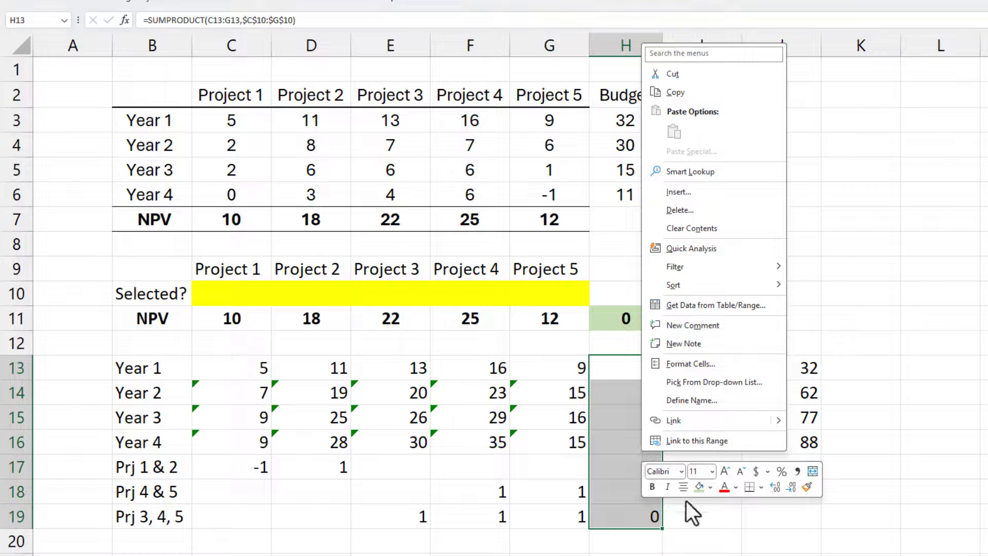
left_click(709, 489)
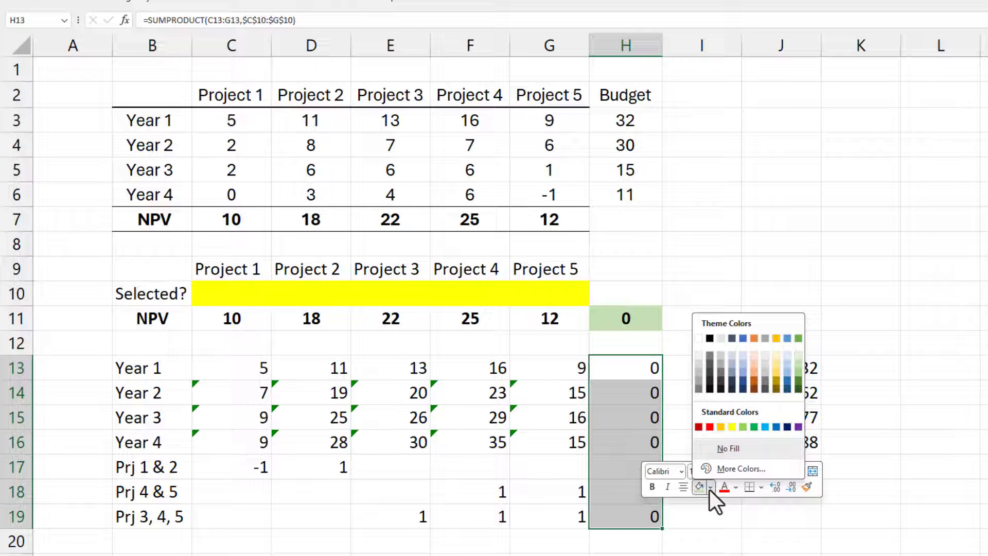
left_click(788, 363)
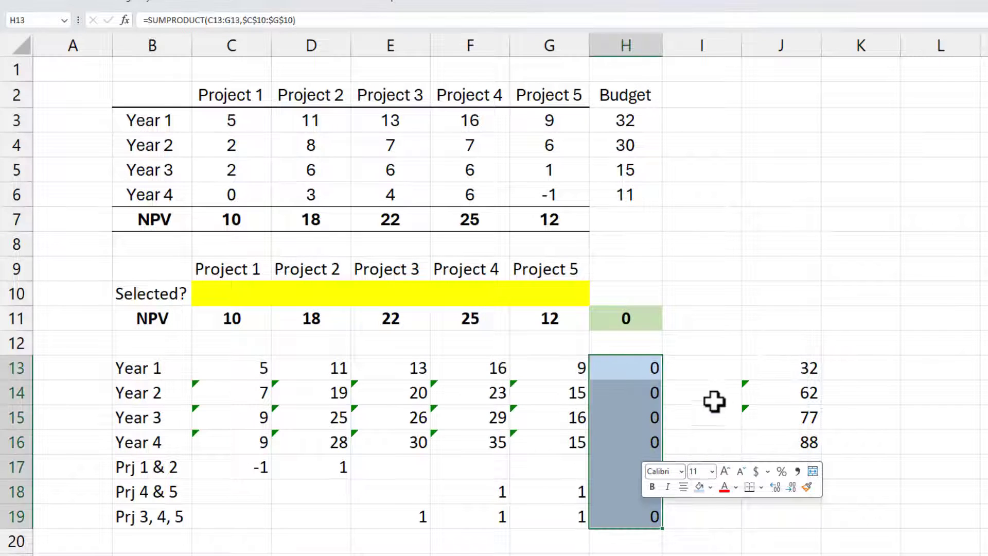
double_click(625, 516)
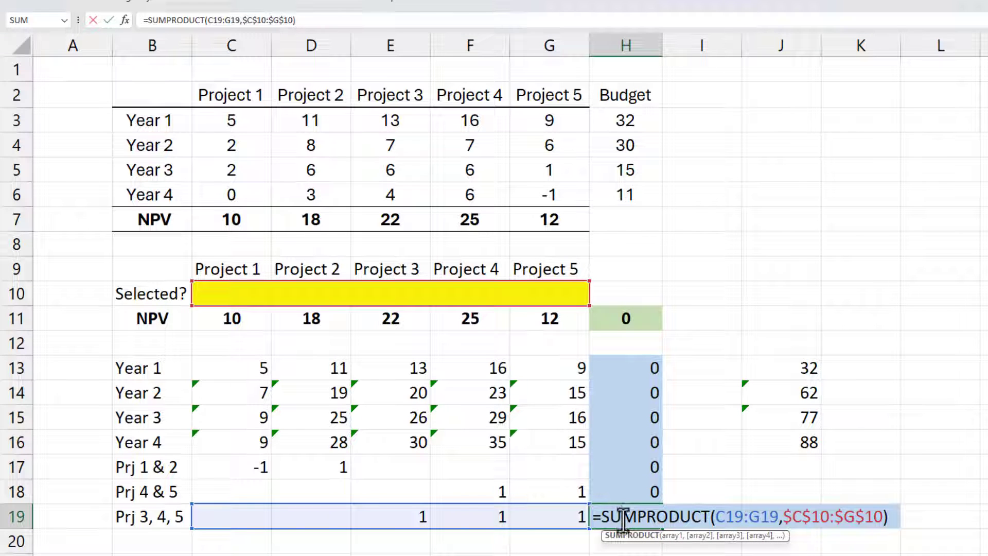
key("Escape")
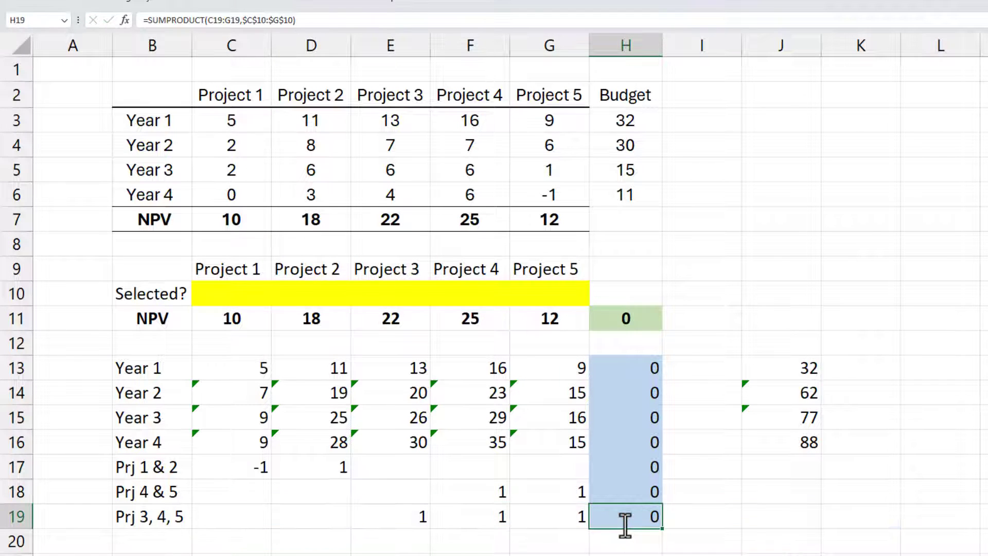
Step: Add the header "Sign" in I12 and fill I13:I18 with <=
left_click(709, 343)
type("Sign")
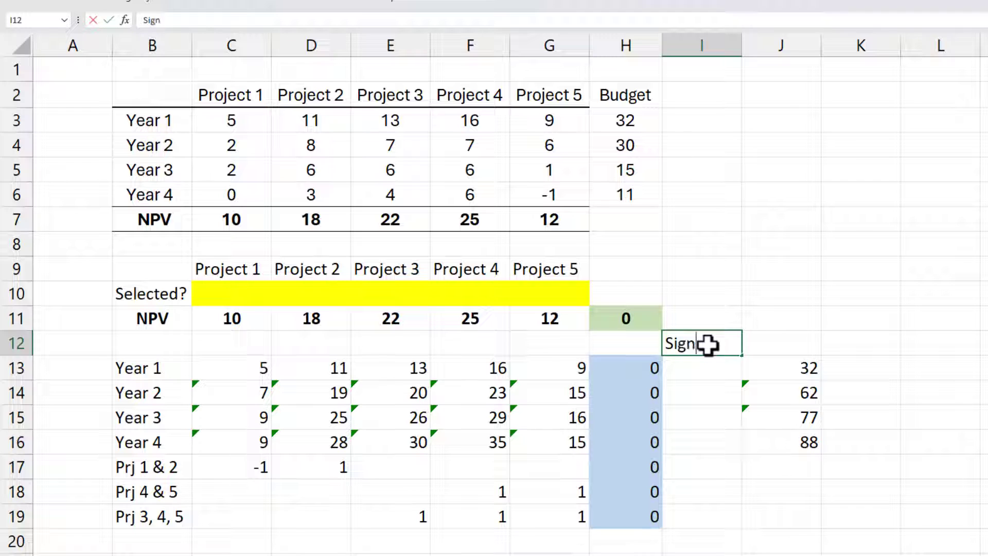
key("Return")
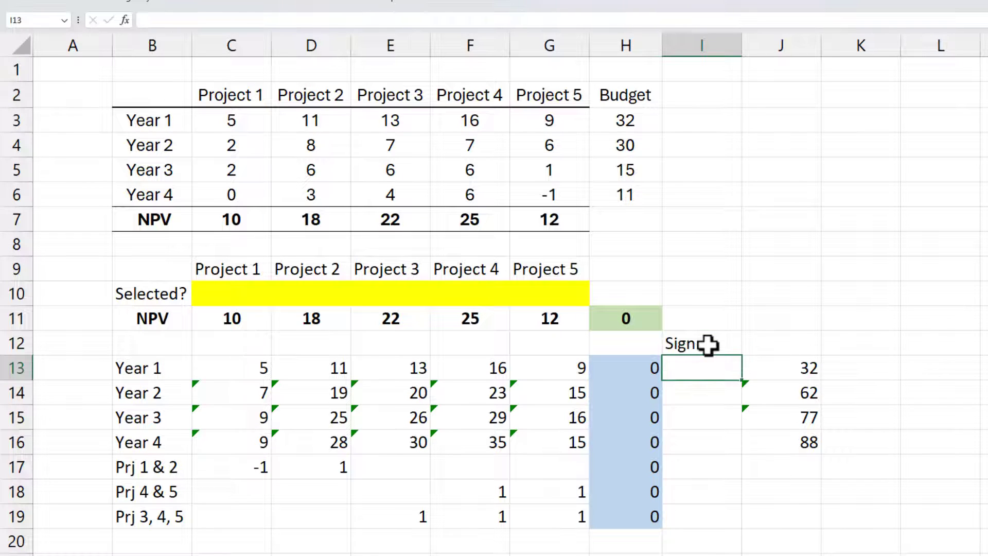
type("<=")
key("ctrl+Return")
left_click_drag(742, 380, 739, 497)
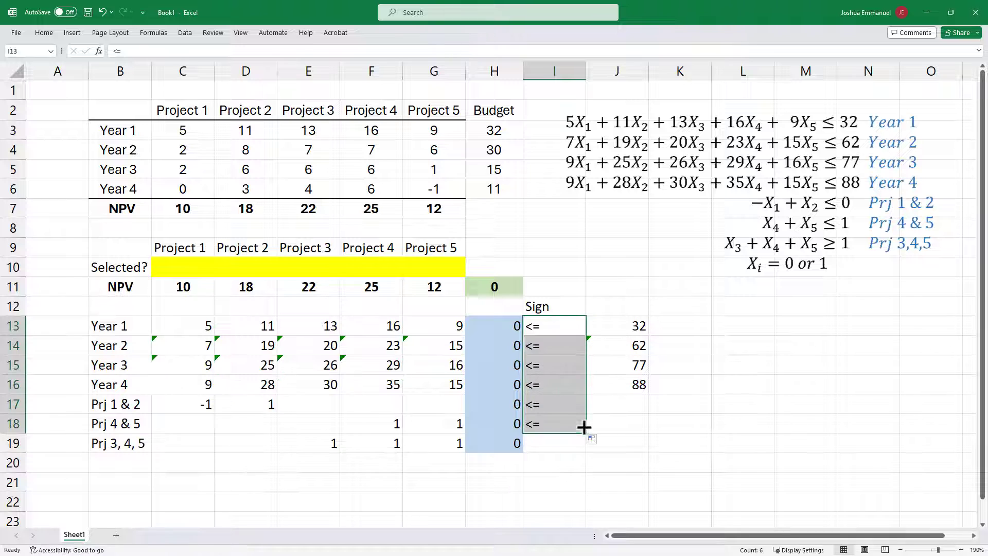
Step: Enter >= as the sign for Prj 3, 4, 5 in I19, and center and narrow the Sign column
left_click(566, 443)
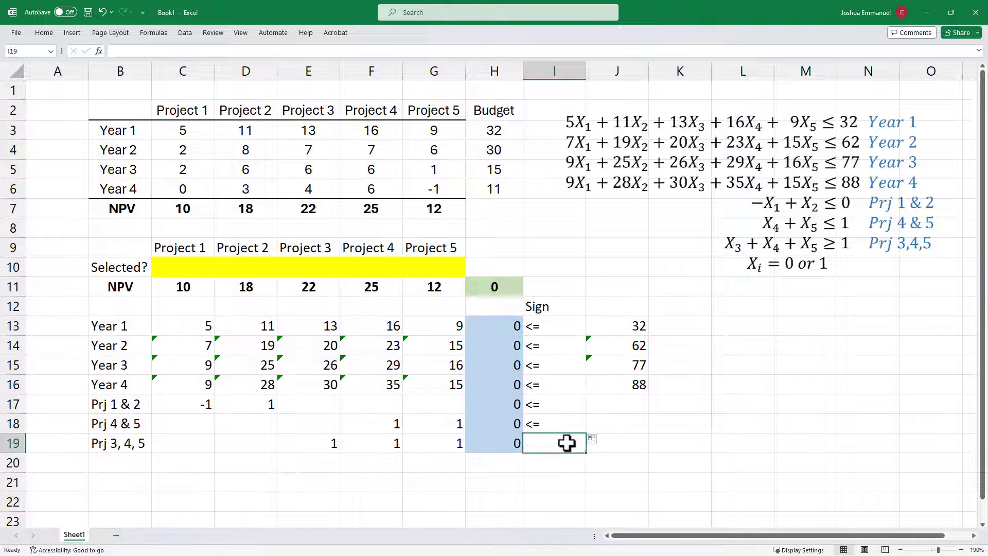
type(">=")
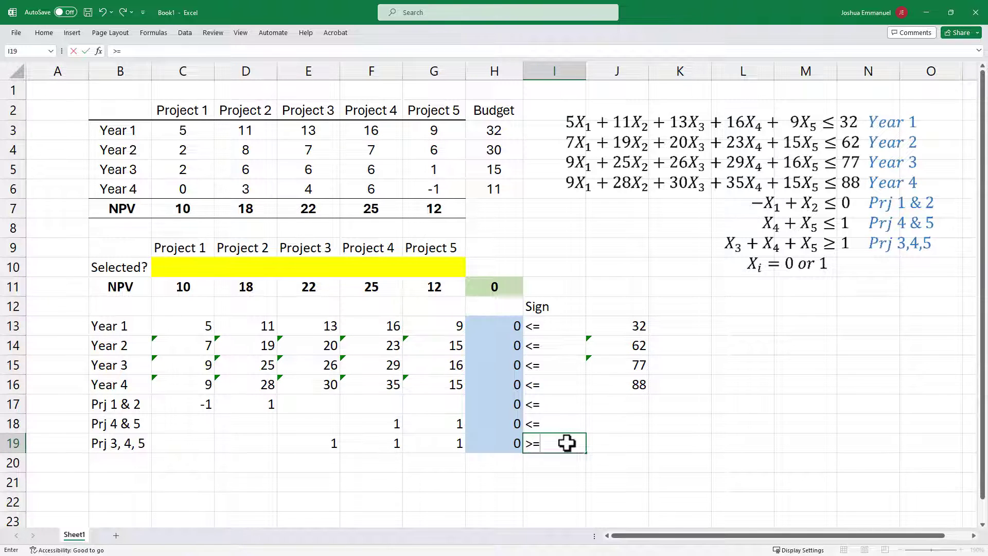
left_click(560, 402)
left_click_drag(561, 305, 558, 441)
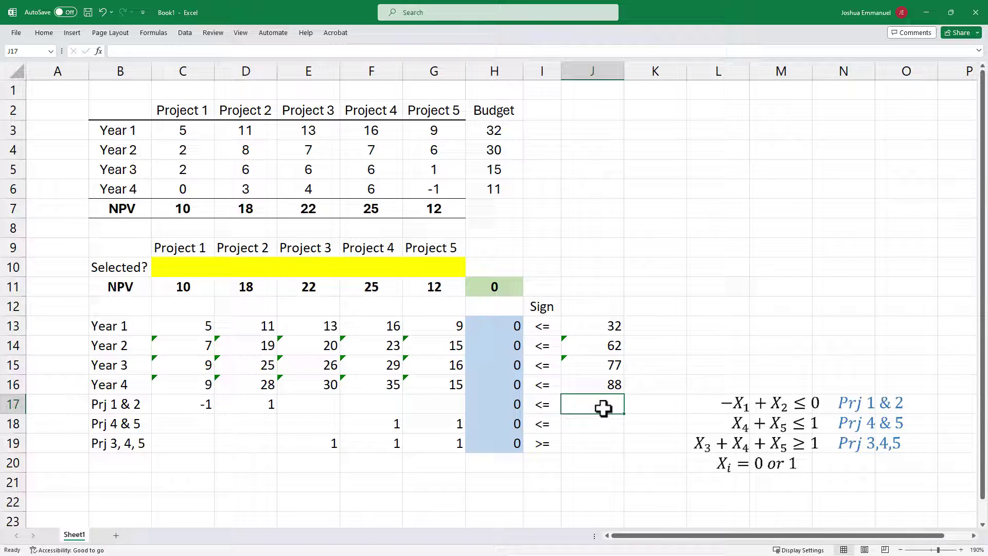
Step: Enter the right-hand-side limits 0, 1 and 1 for the three project constraints in J17:J19
type("0")
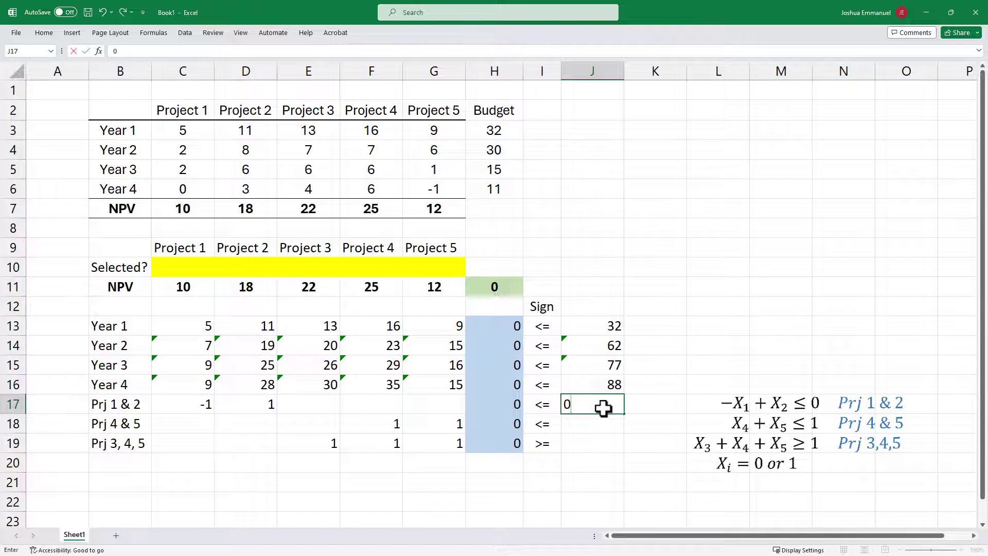
key("Return")
type("1")
key("Return")
type("1")
key("Return")
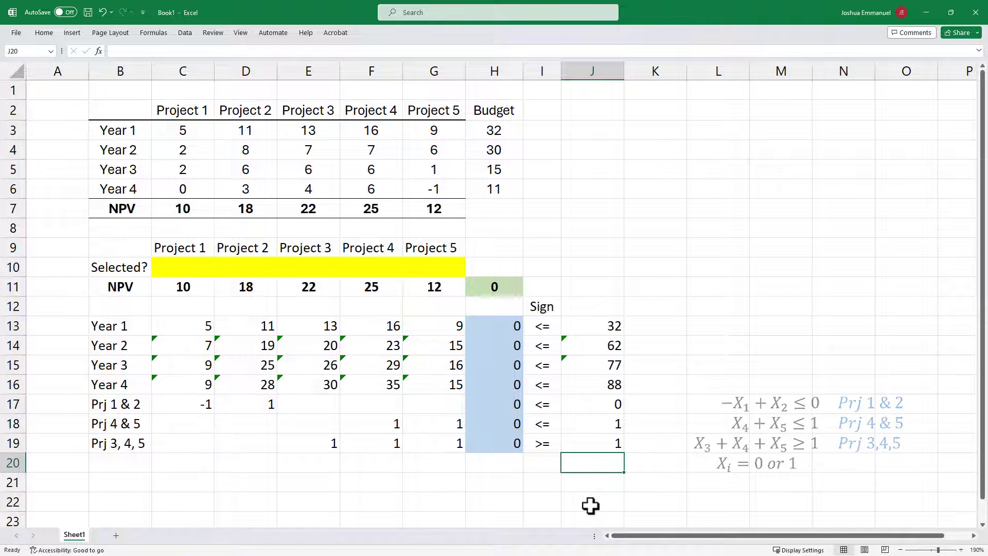
left_click(589, 91)
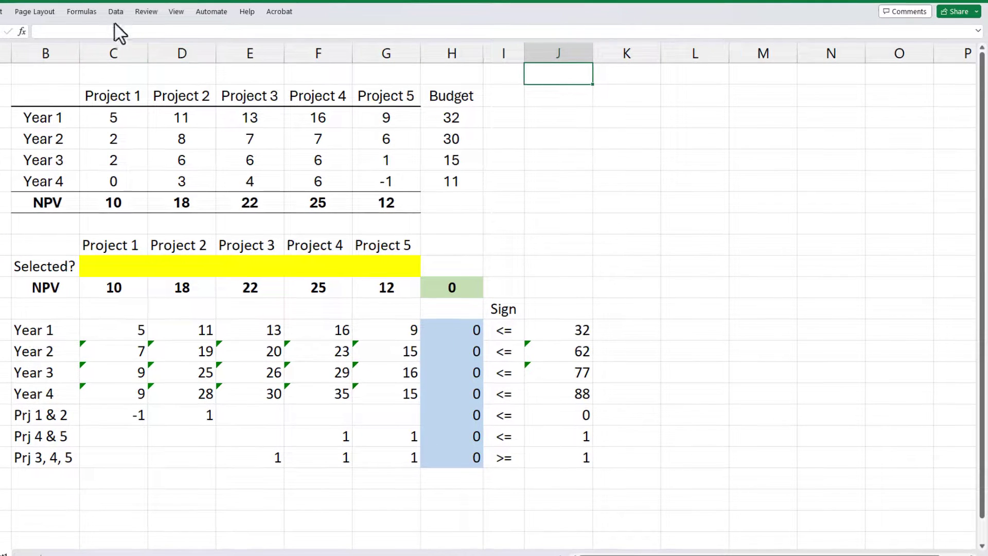
Step: Check in the Excel add-ins list whether the Solver Add-in is enabled
left_click(114, 11)
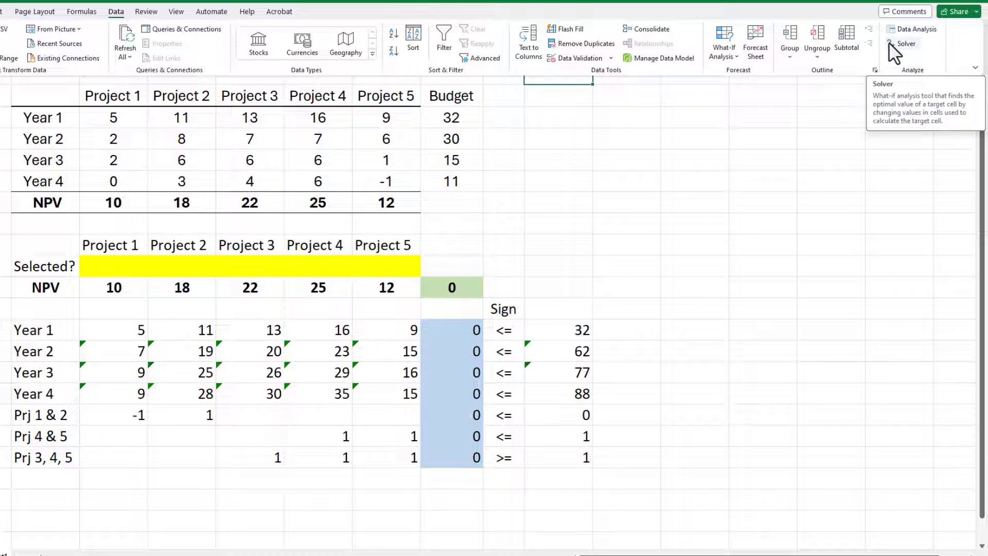
right_click(865, 59)
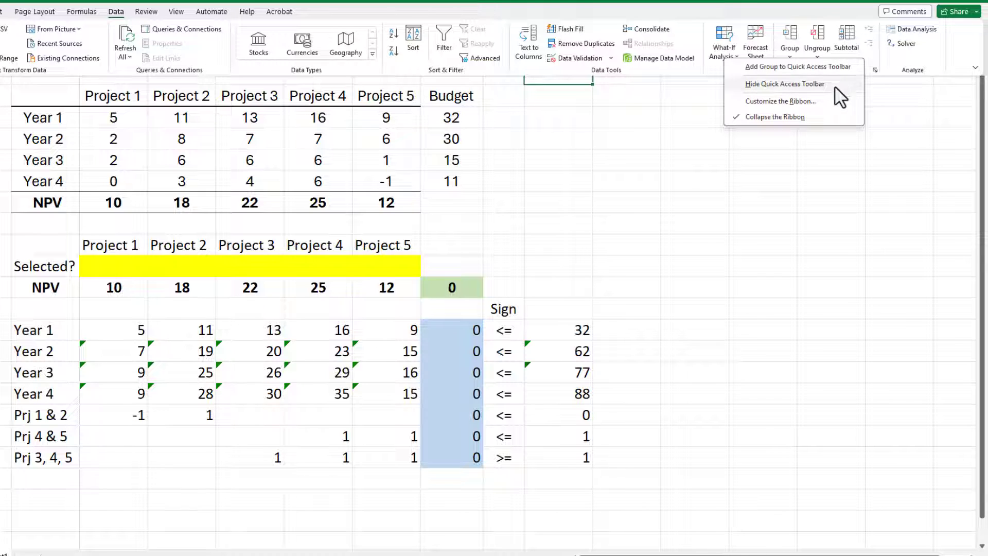
left_click(821, 103)
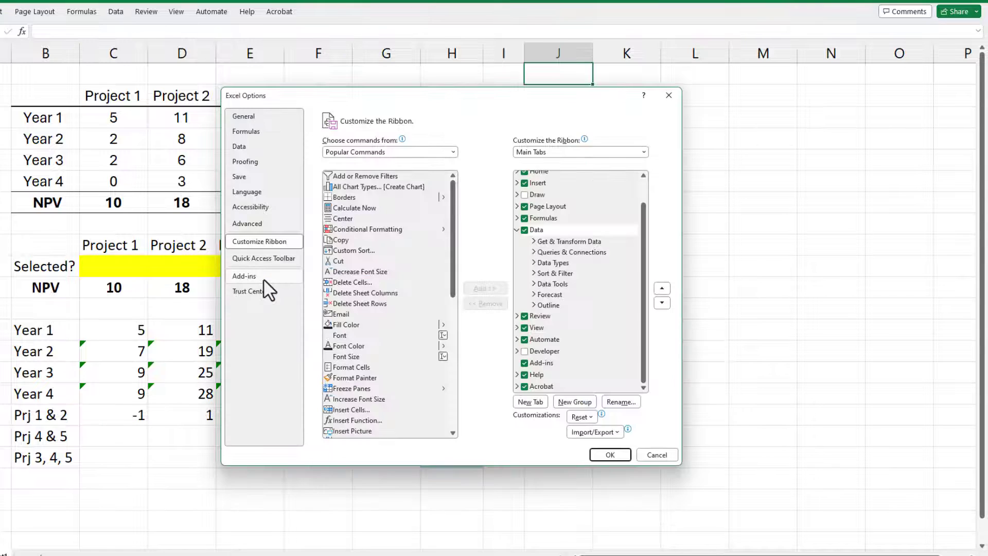
left_click(263, 280)
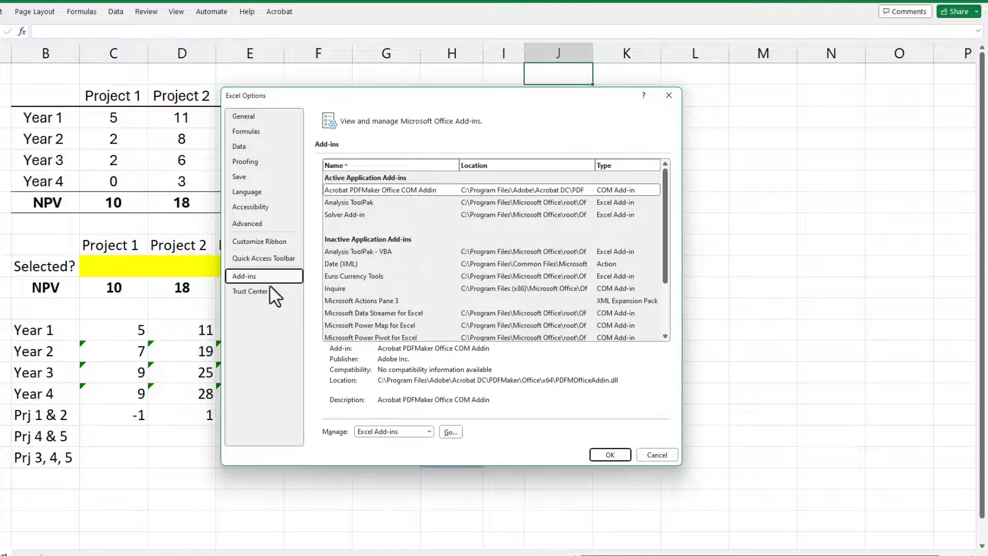
left_click(451, 433)
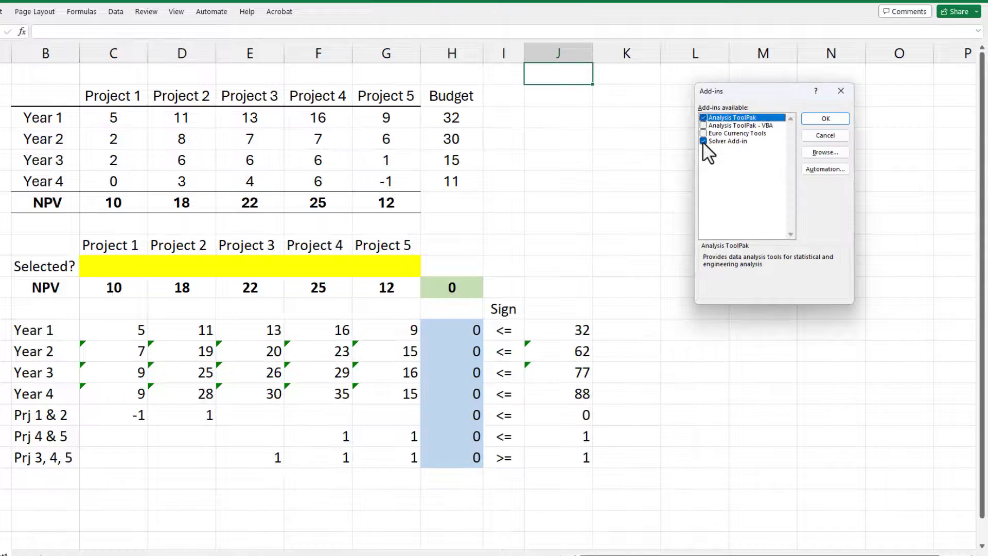
left_click(825, 120)
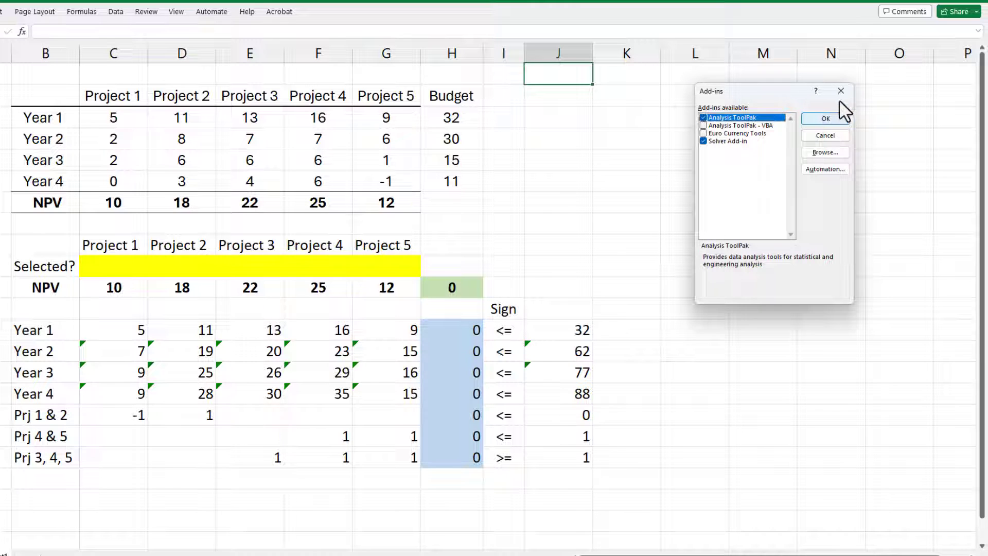
Step: Open Solver and set it to maximize objective H11 by changing the variable cells C10:G10
left_click(115, 12)
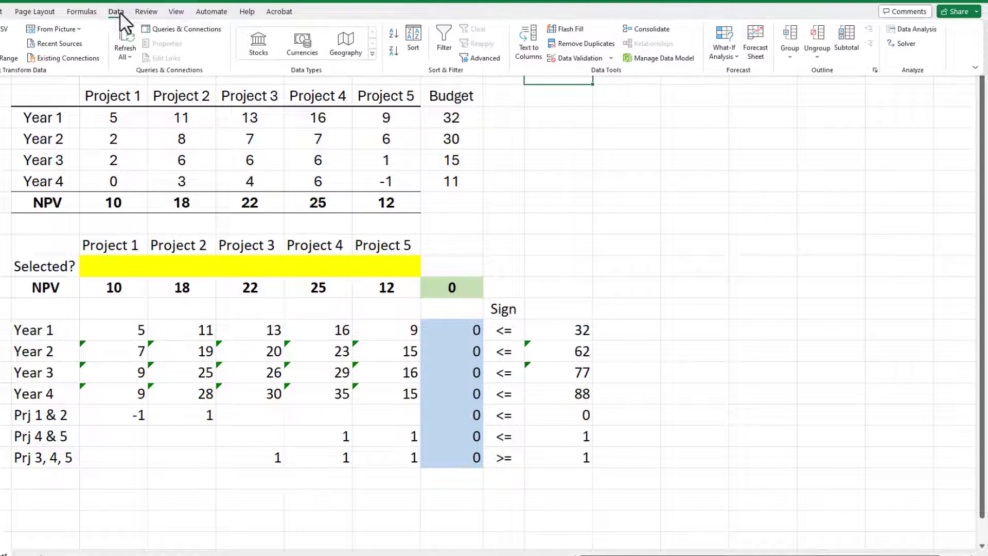
left_click(898, 44)
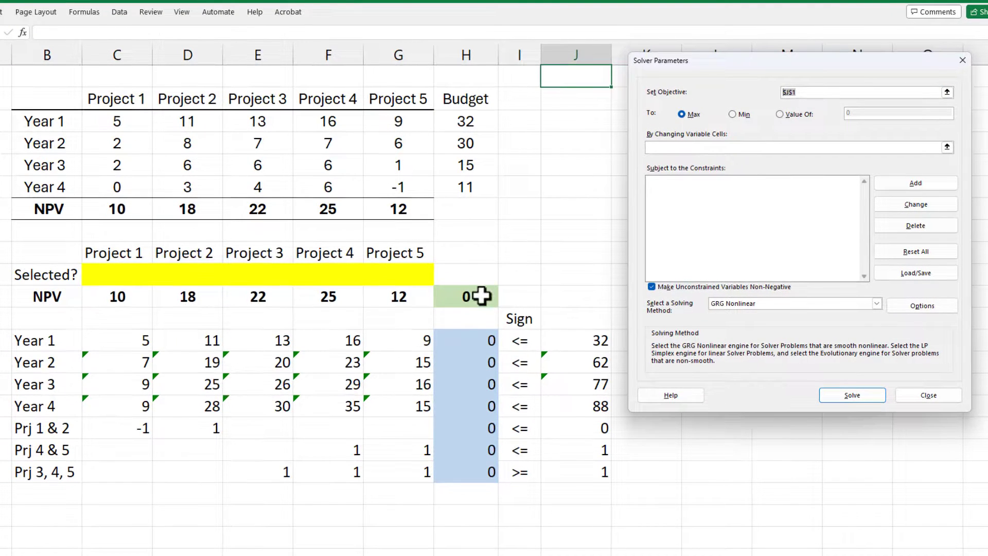
left_click(480, 295)
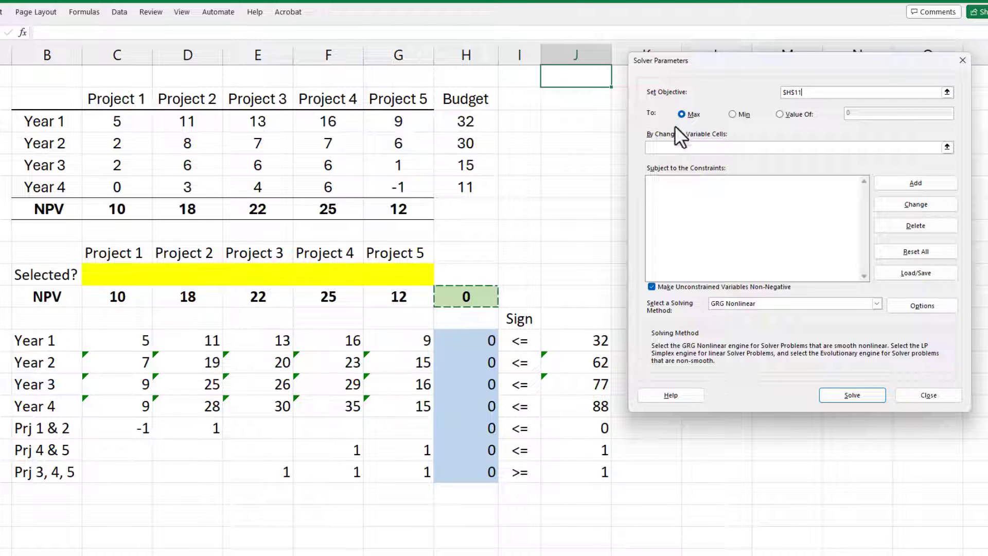
left_click(674, 147)
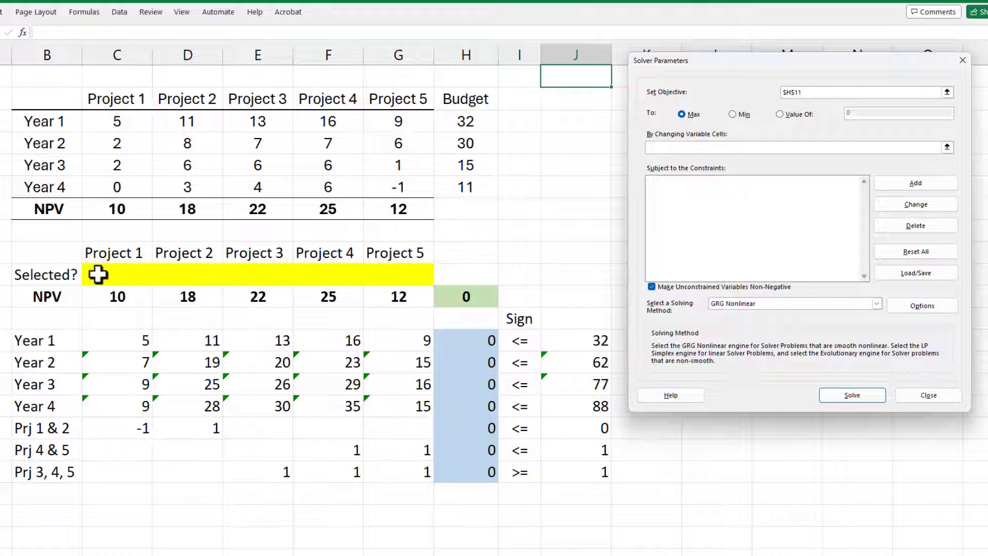
left_click_drag(98, 273, 386, 278)
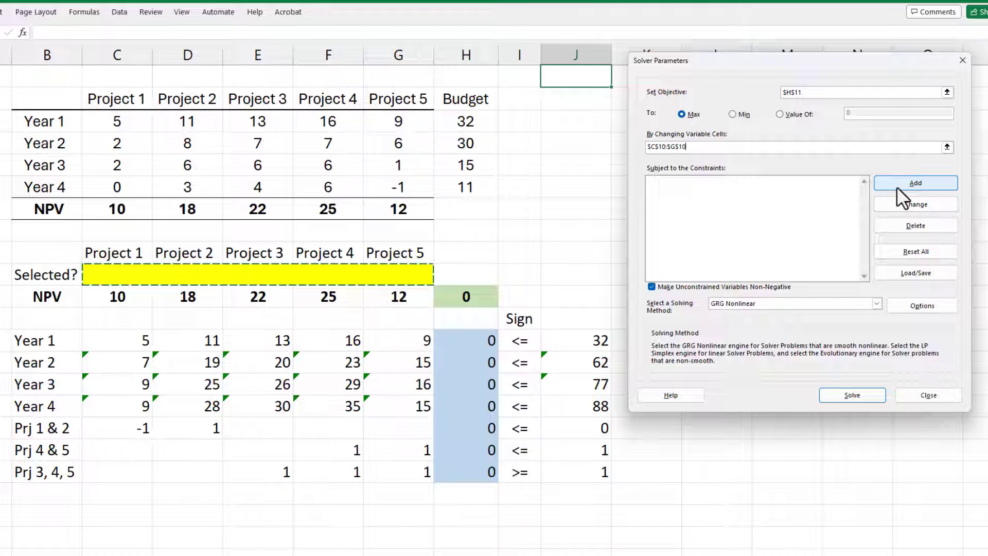
Step: Add a Solver constraint requiring H13:H18 to be <= J13:J18
left_click(896, 187)
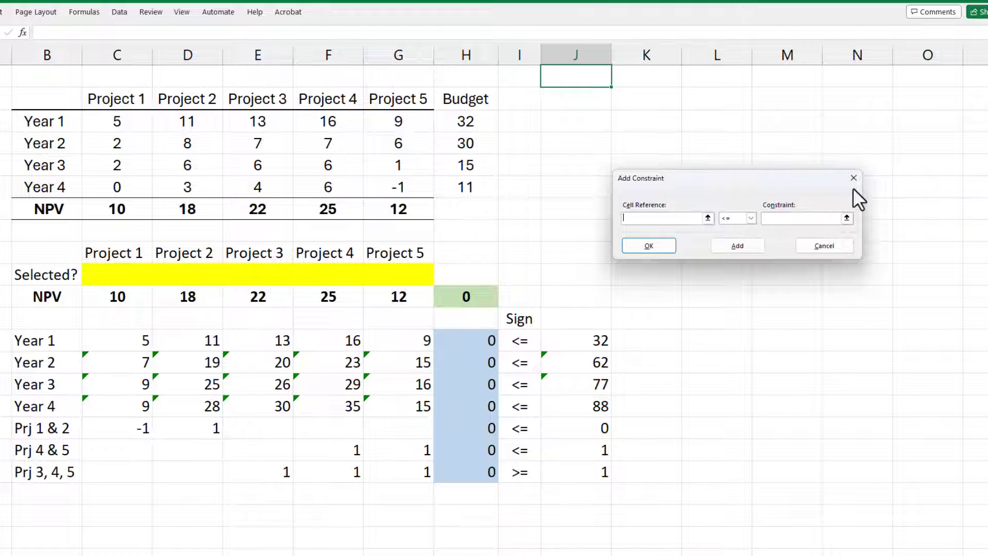
left_click_drag(486, 342, 482, 453)
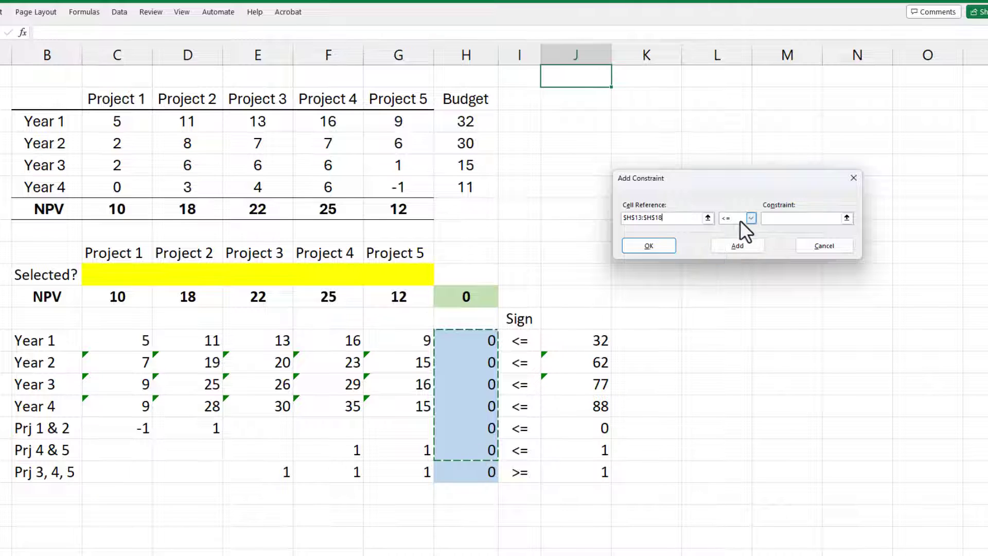
left_click(777, 221)
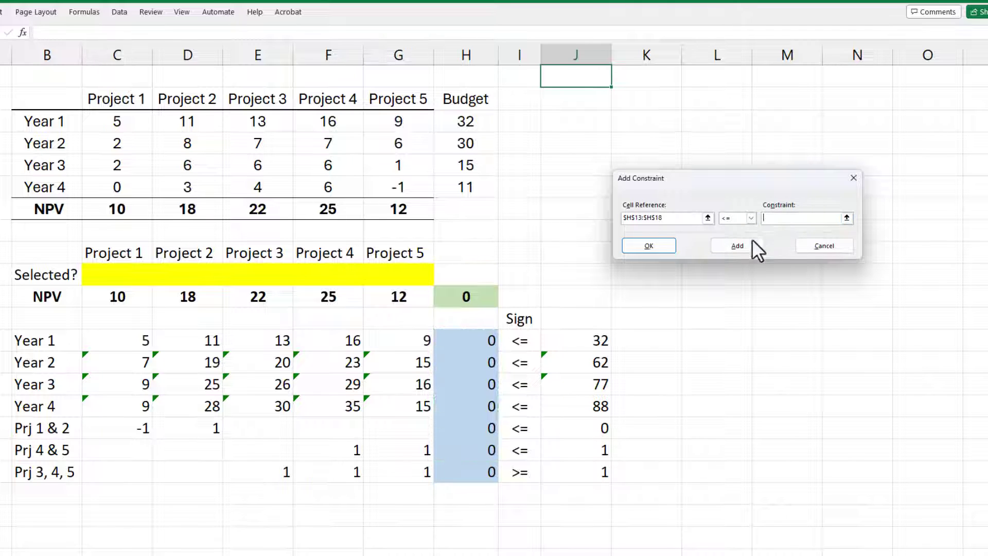
left_click_drag(569, 335, 571, 442)
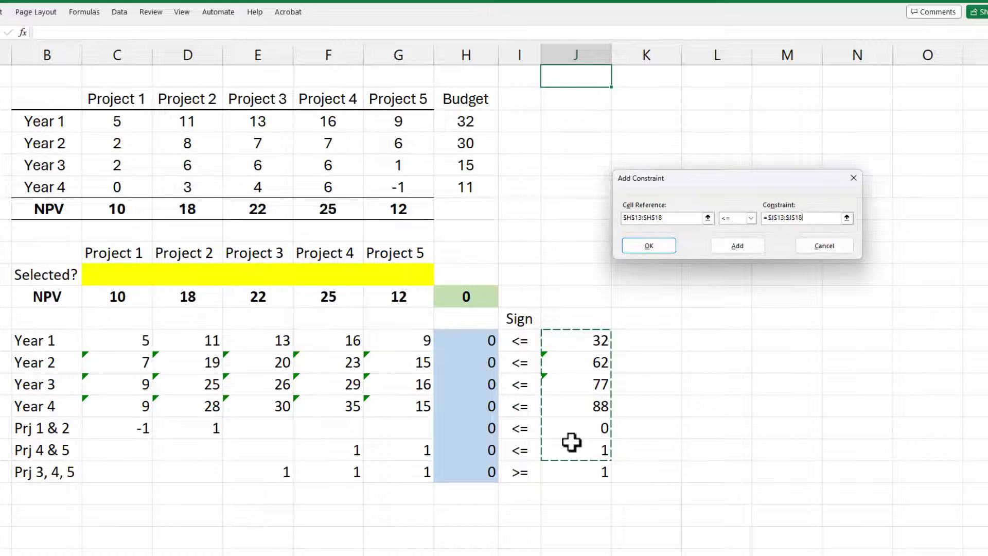
left_click(756, 249)
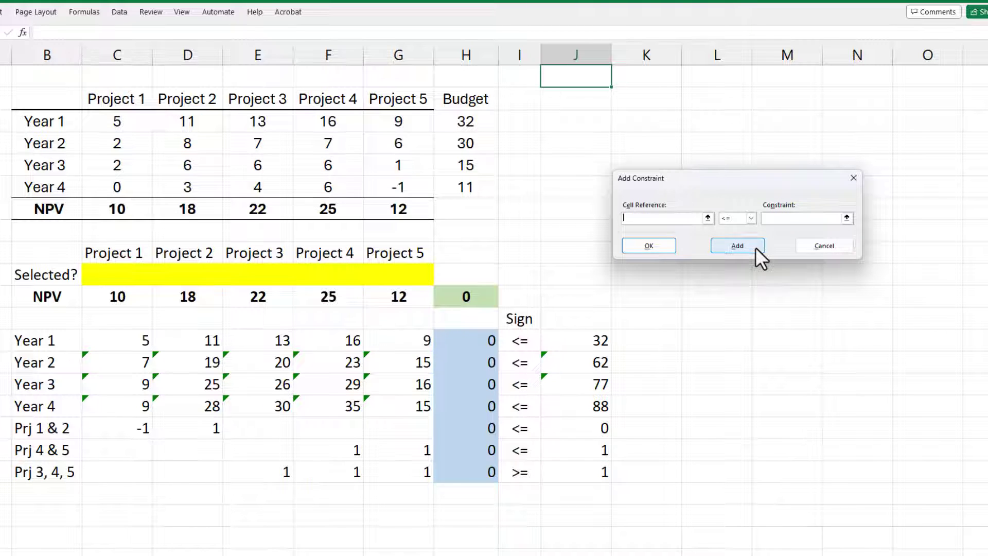
Step: Add a Solver constraint requiring H19 to be >= J19
left_click(484, 473)
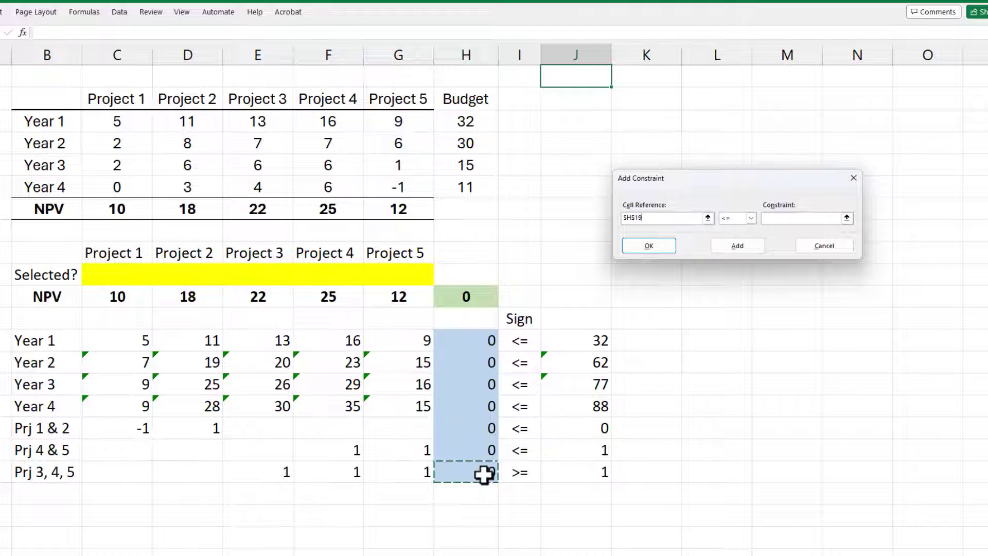
left_click(733, 221)
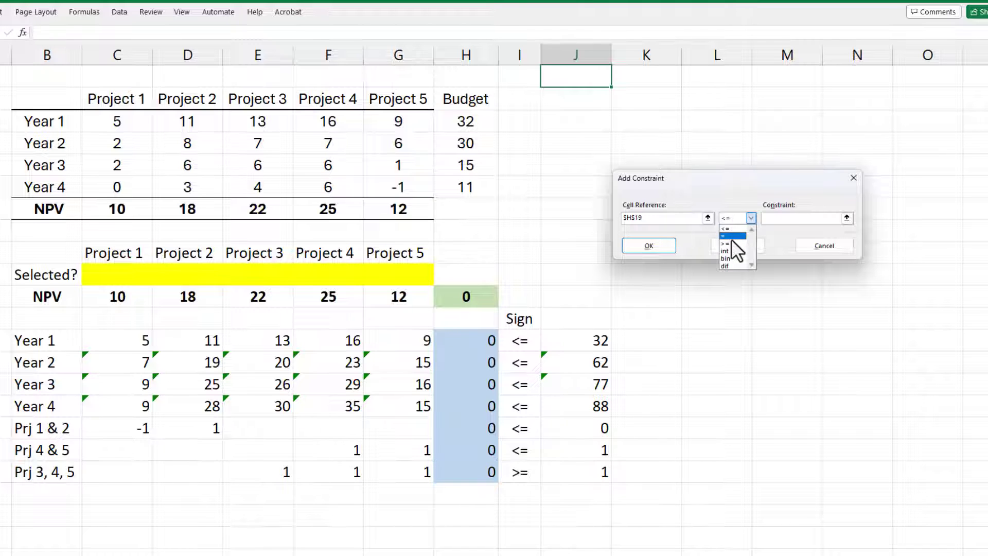
left_click(732, 243)
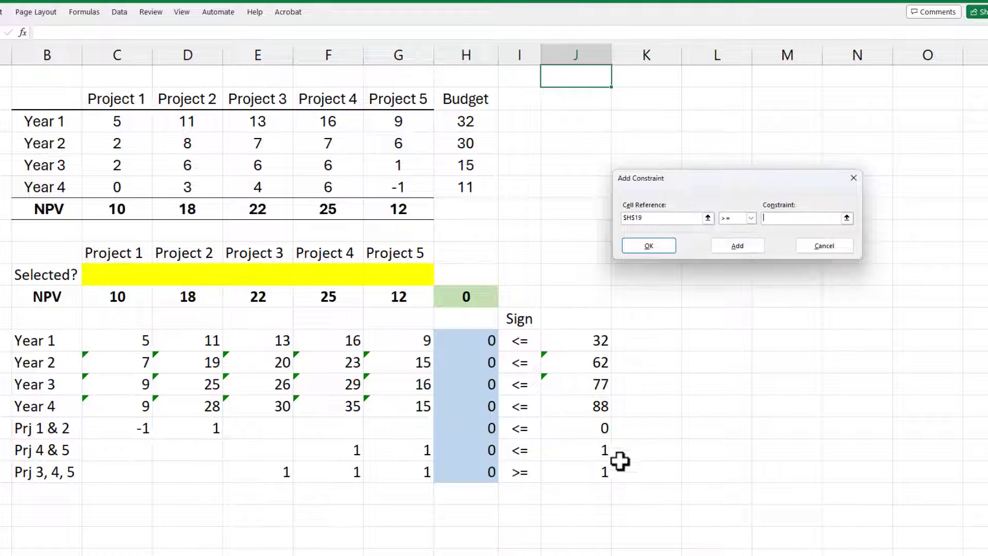
left_click(597, 473)
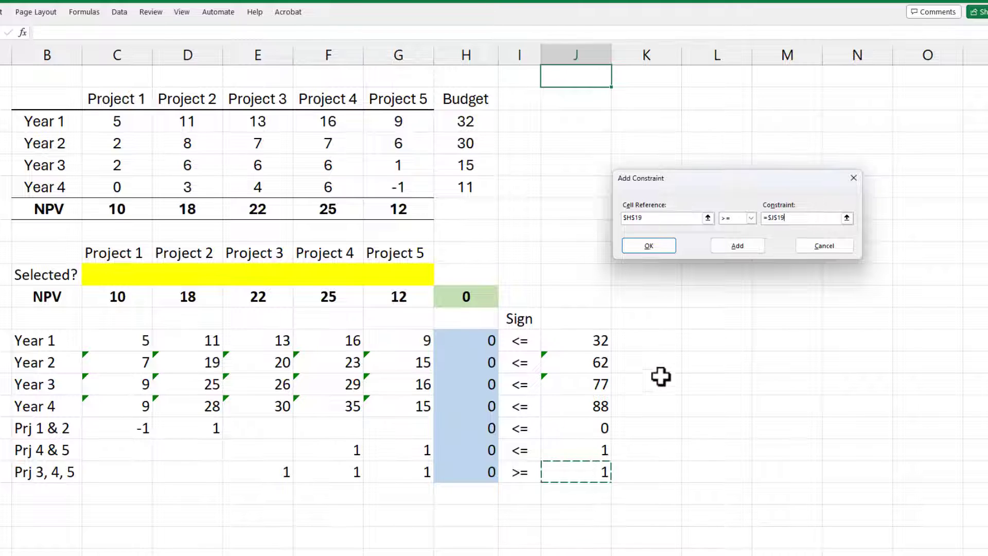
left_click(739, 248)
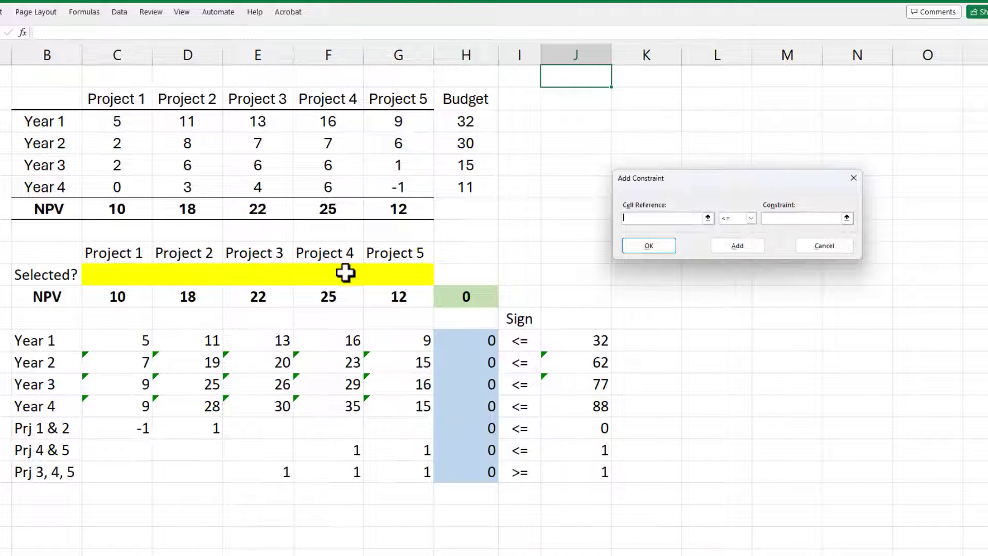
Step: Add a constraint making the decision cells C10:G10 binary and return to the Solver parameters
left_click_drag(106, 271, 379, 281)
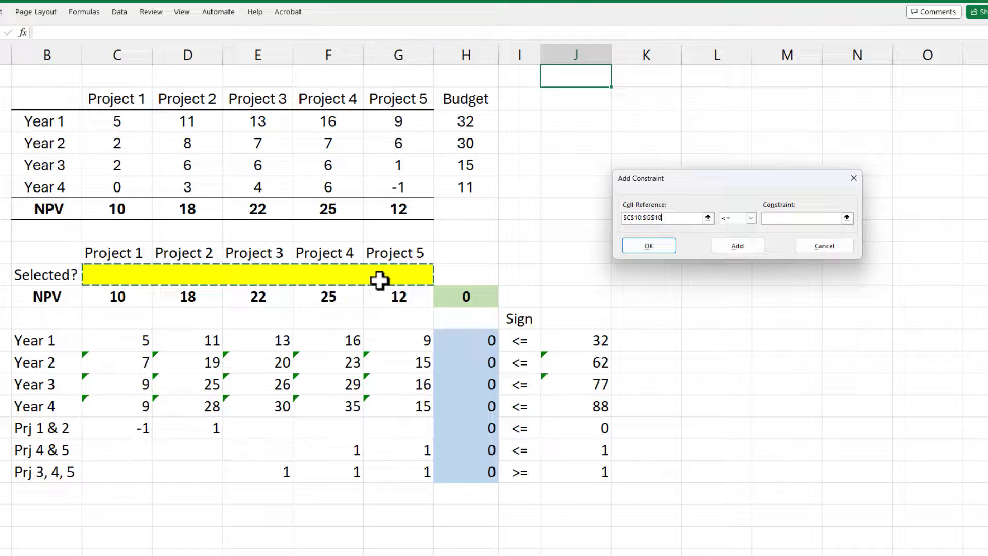
left_click(733, 218)
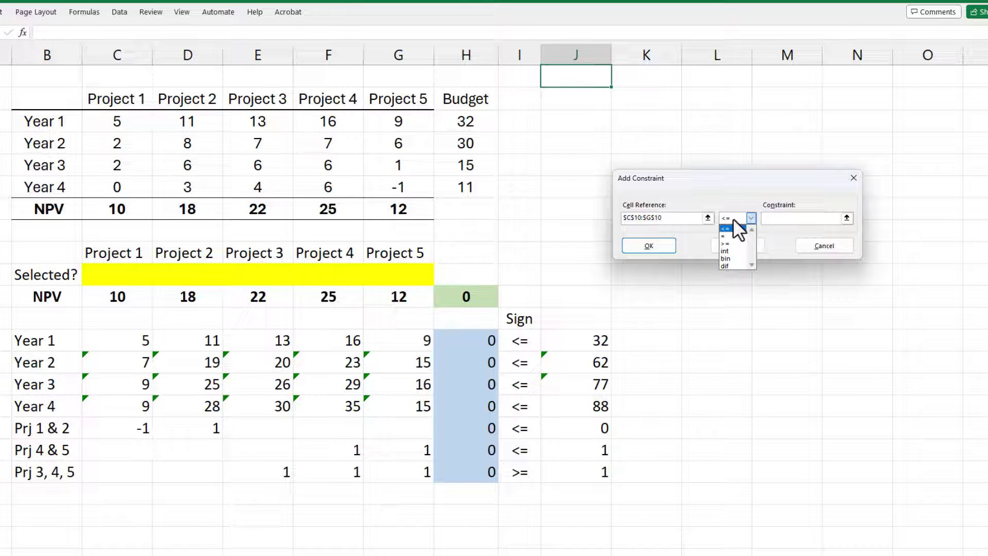
left_click(730, 258)
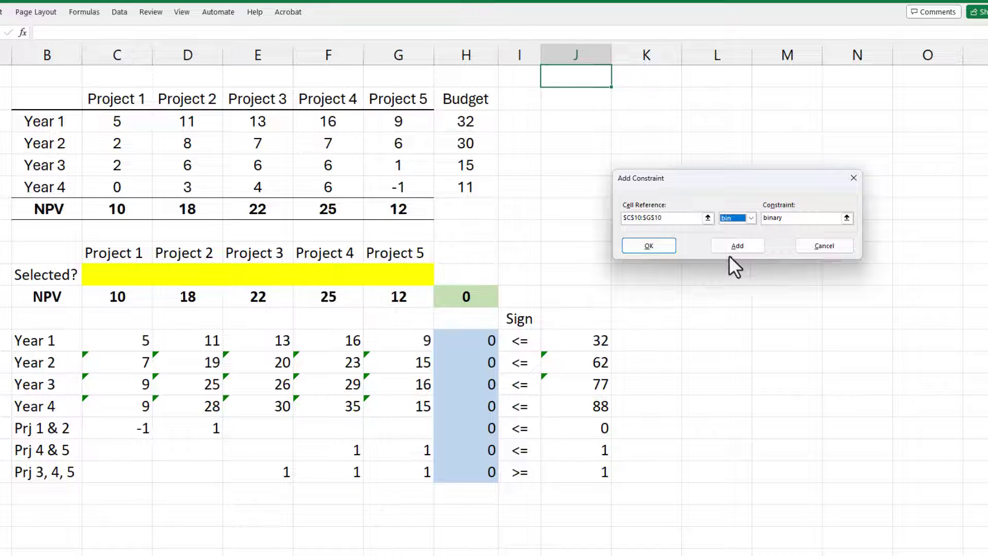
left_click(664, 245)
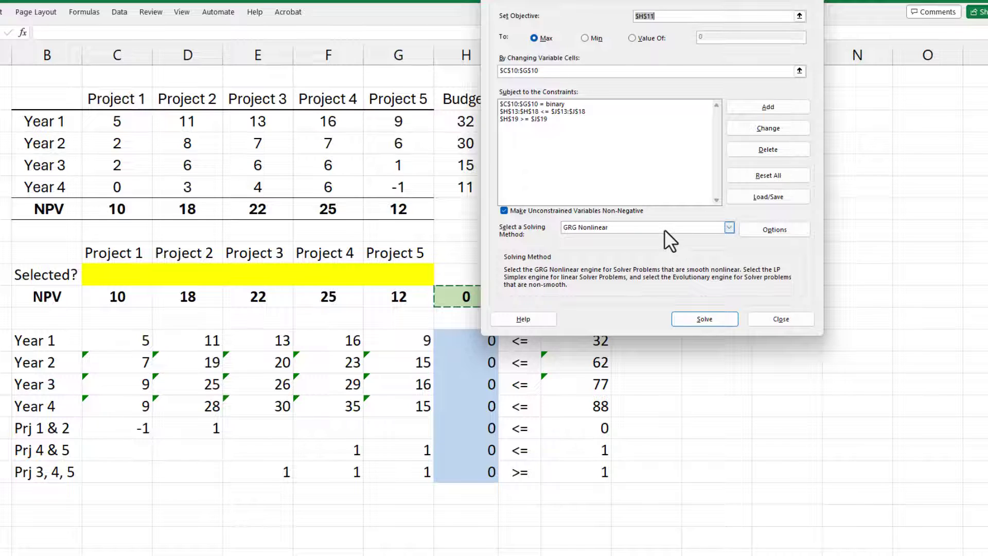
Step: Set the solving method to Simplex LP and solve the model
left_click(665, 230)
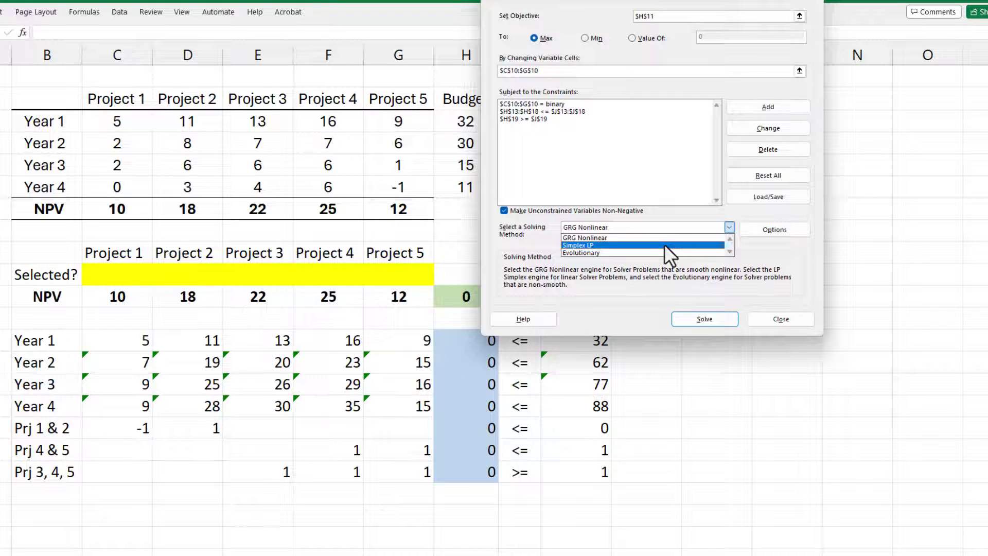
left_click(665, 245)
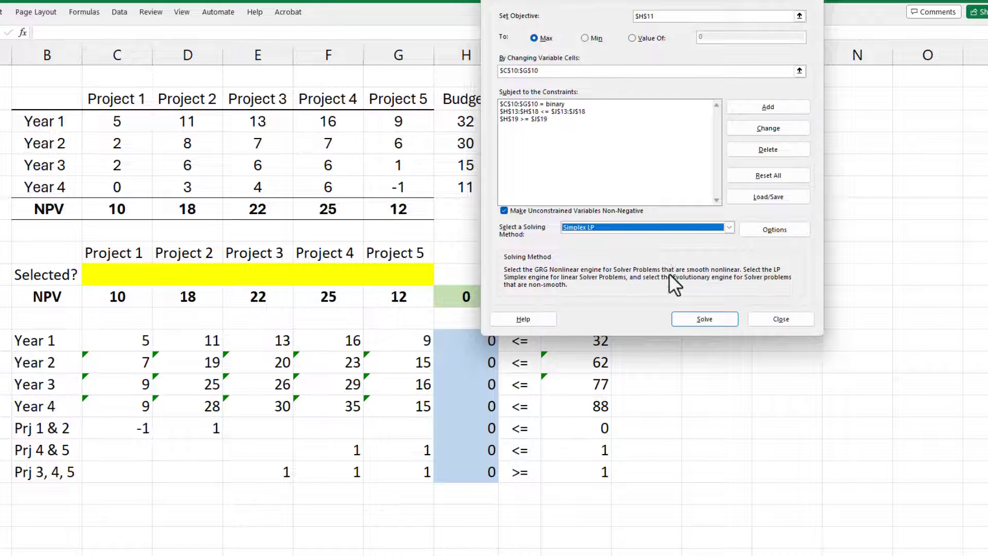
left_click(691, 321)
Step: Keep the Solver solution and generate an Answer report, leaving an empty cell beside the model selected
left_click_drag(518, 188, 807, 97)
left_click(798, 135)
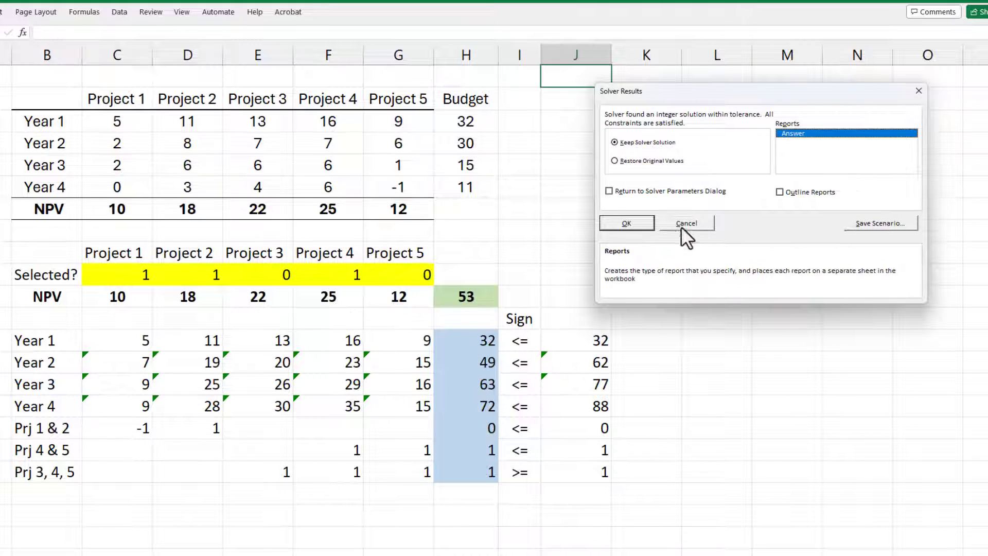
left_click(640, 222)
left_click(715, 252)
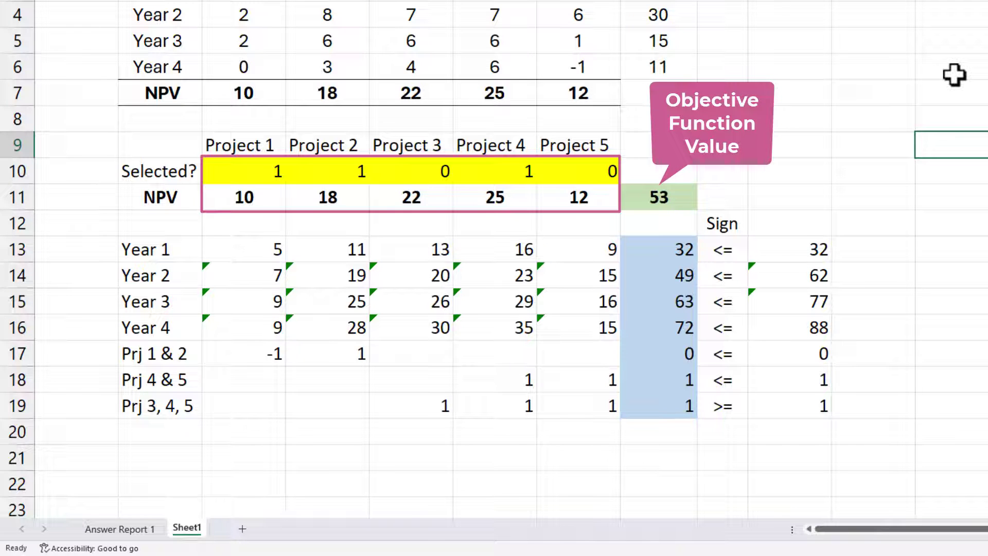
Step: Review the objective, variable cells and constraint slacks in Answer Report 1, and return to Sheet1
left_click(143, 530)
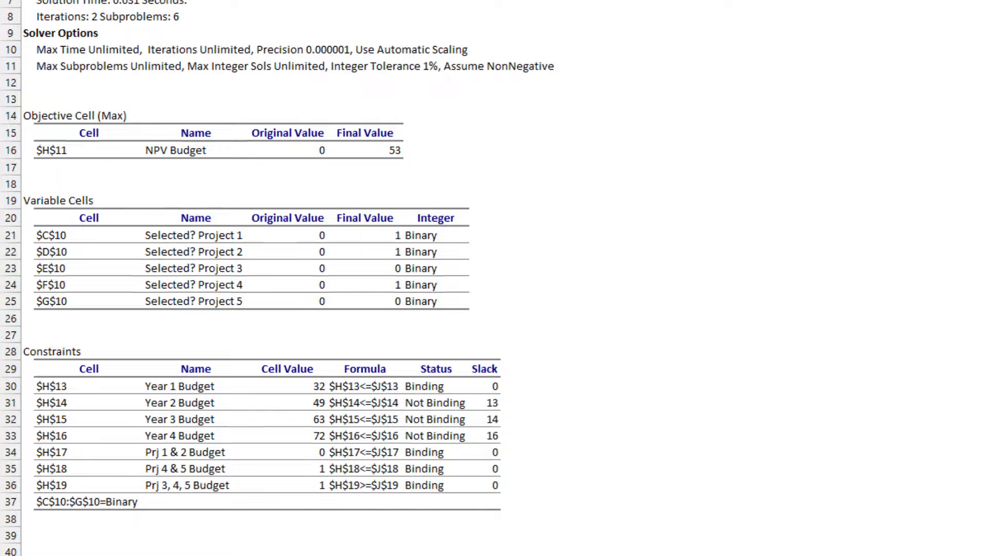
left_click(140, 535)
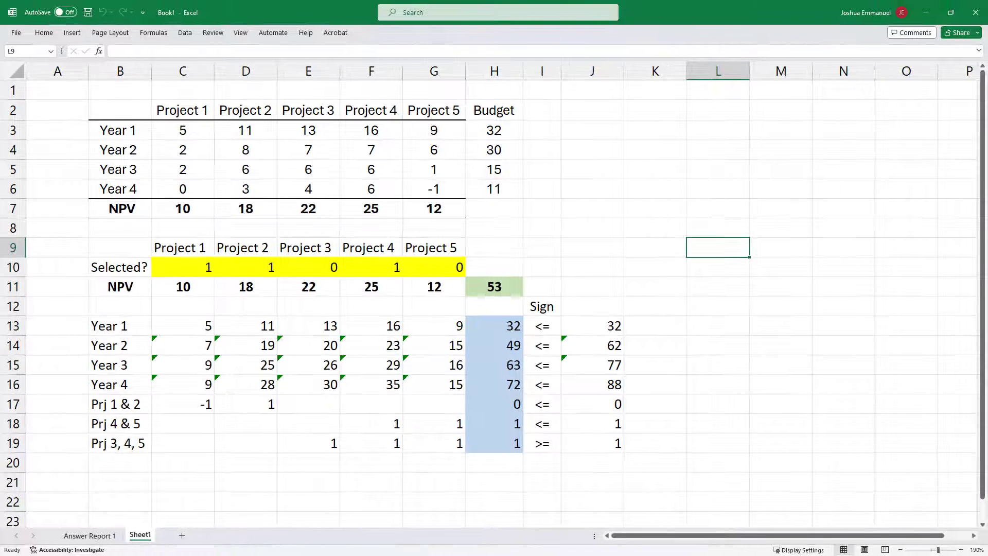